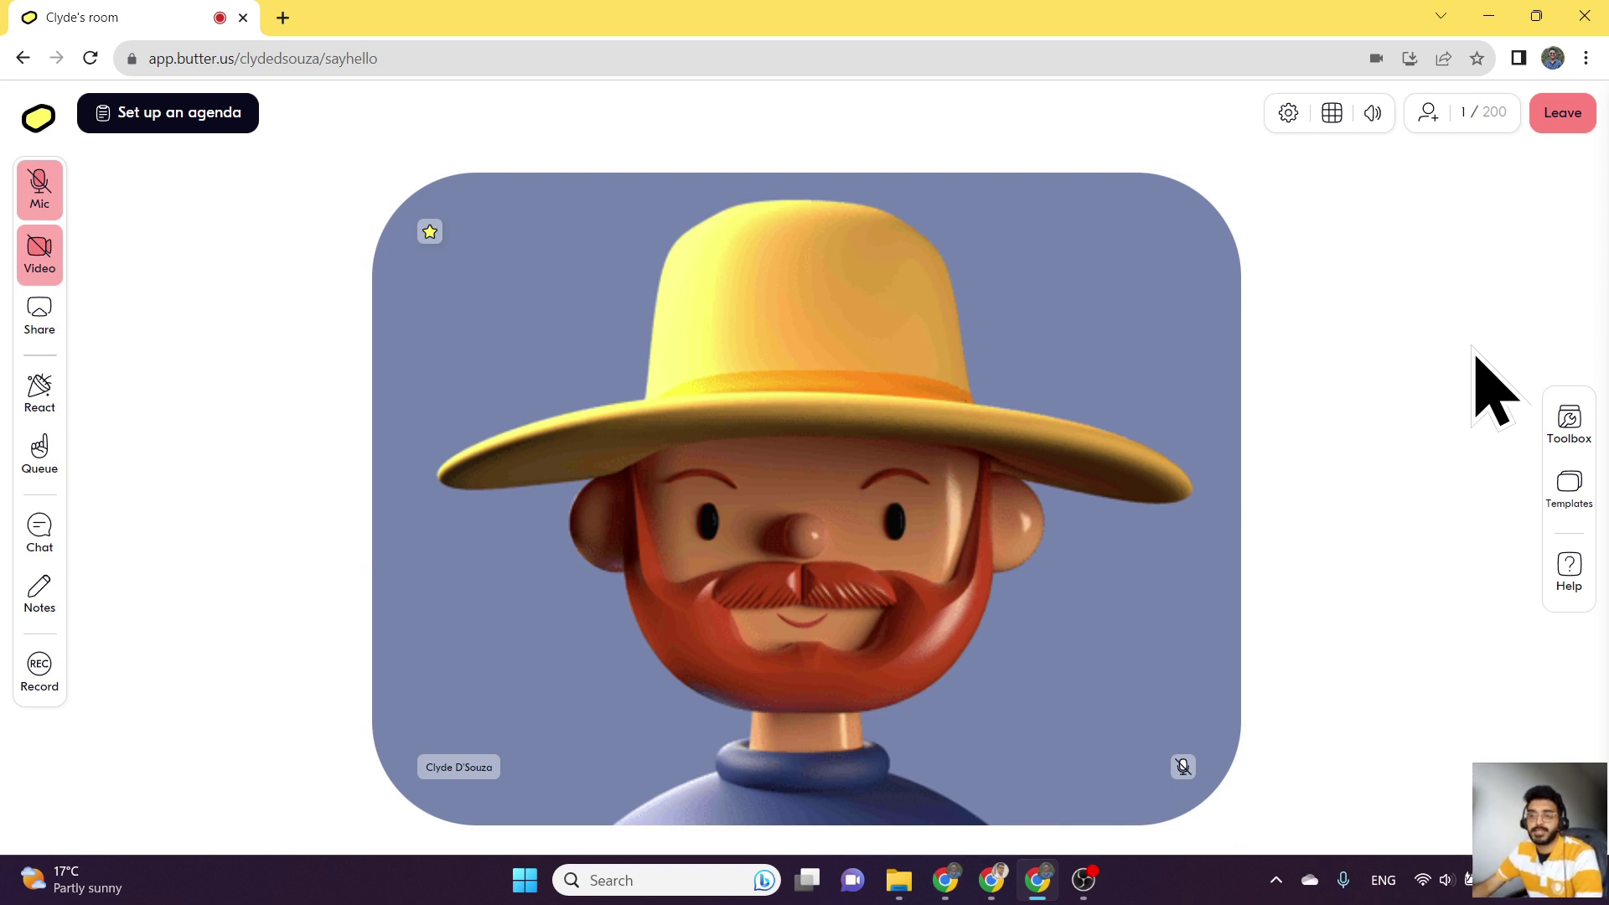
From the Toolbox, open the Vibe Check Time—Pup Energy Poll in the poll editor.
click(1566, 417)
scroll(1440, 469, down, 2)
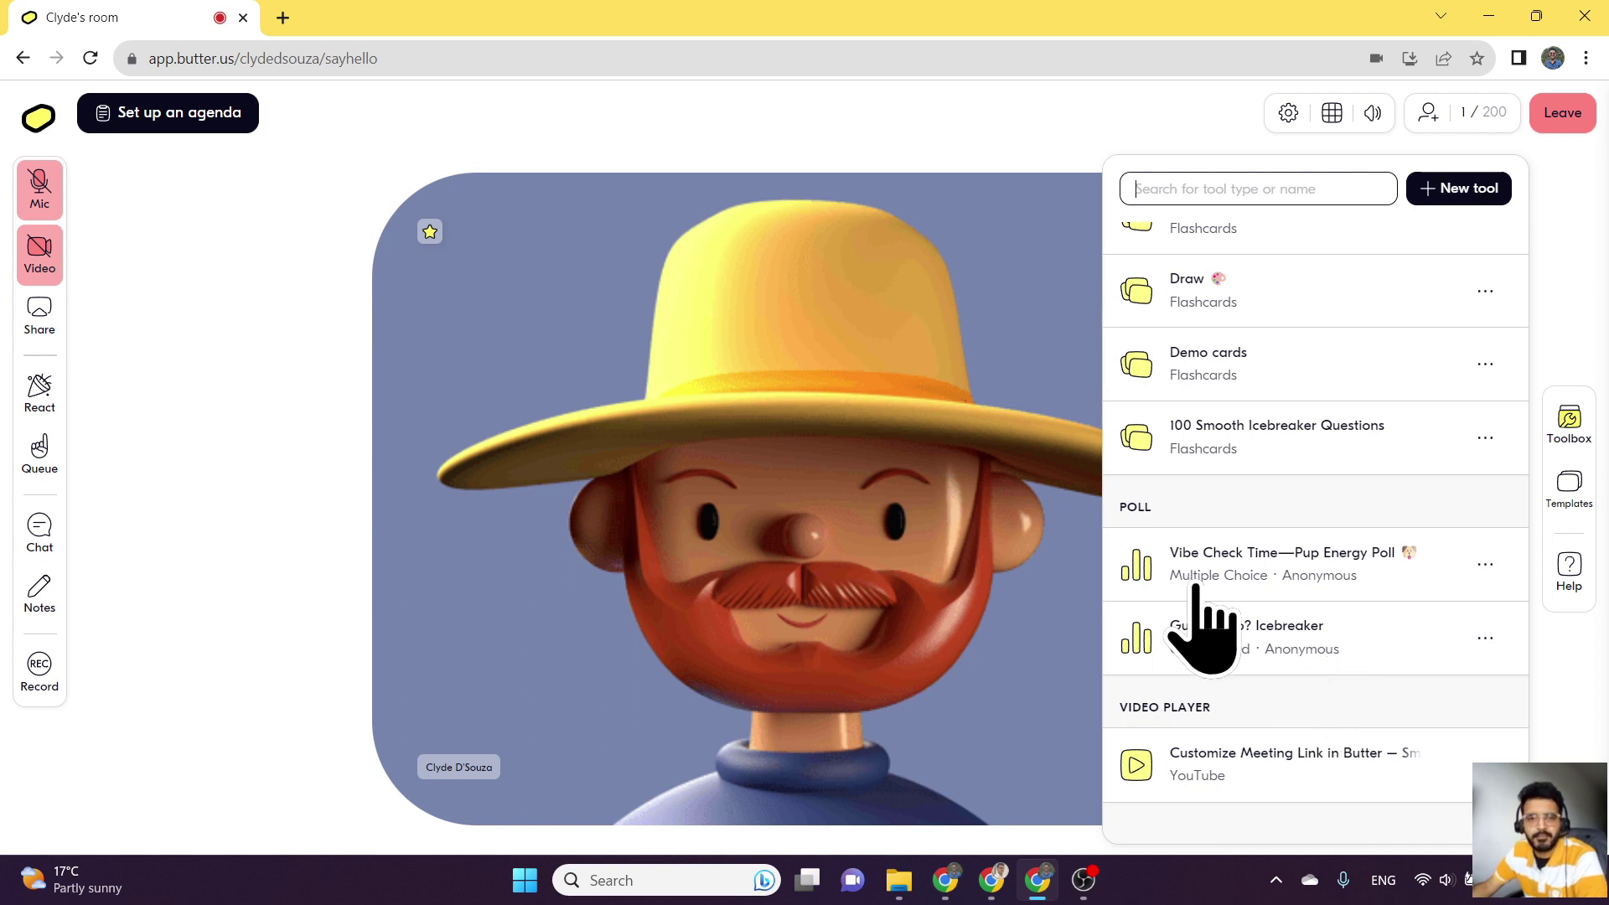
click(1484, 564)
click(1422, 656)
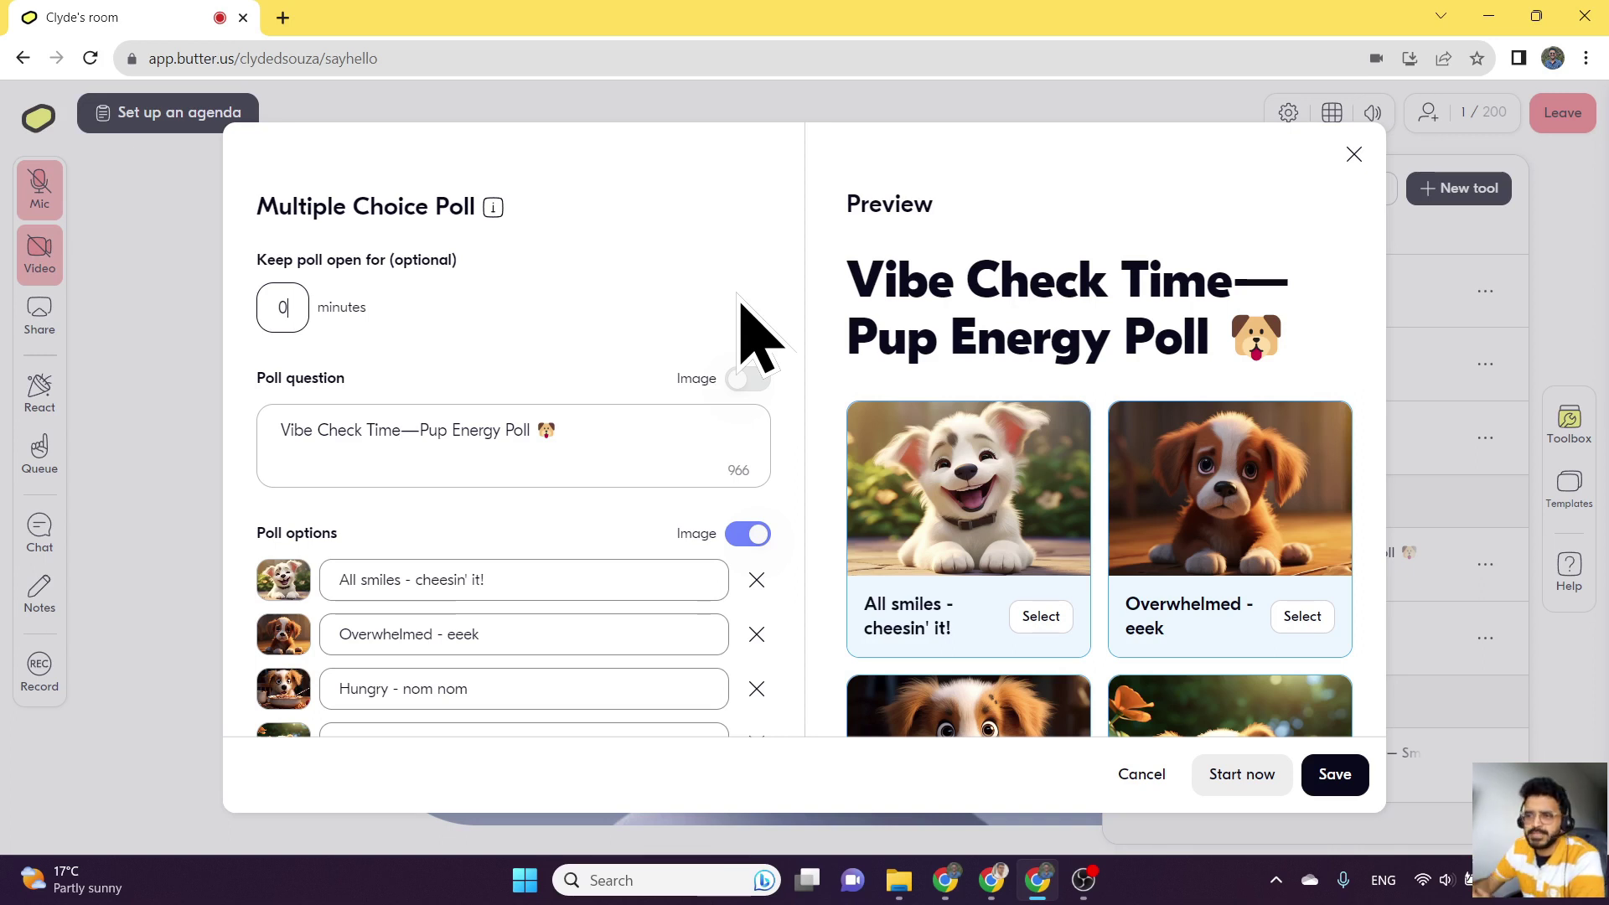
scroll(737, 335, down, 3)
scroll(495, 550, up, 3)
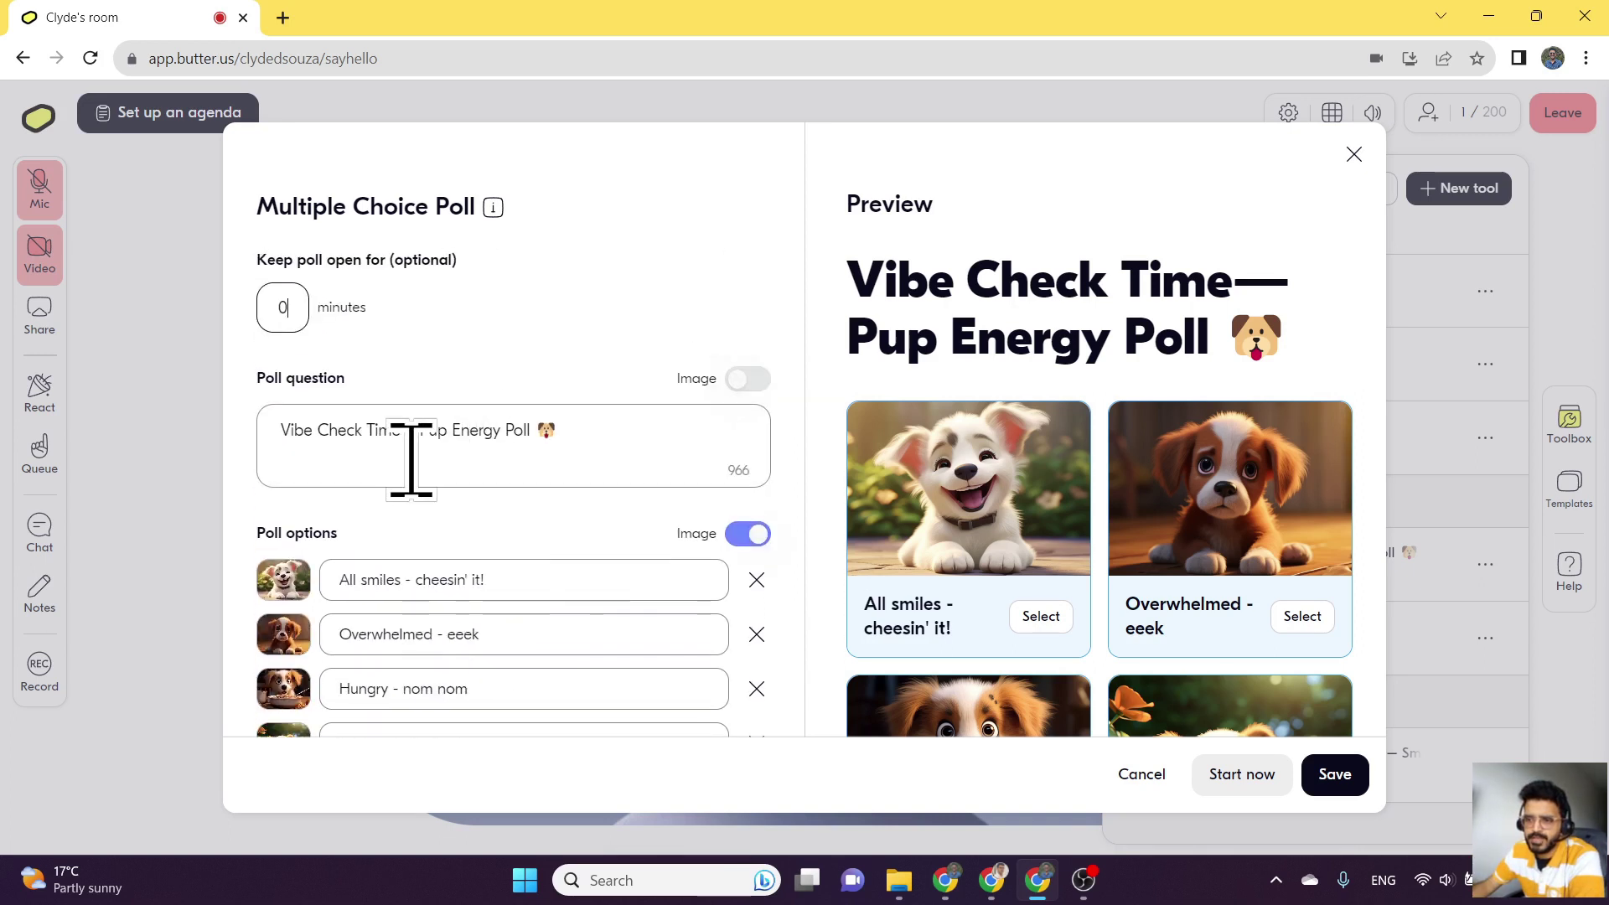
click(322, 414)
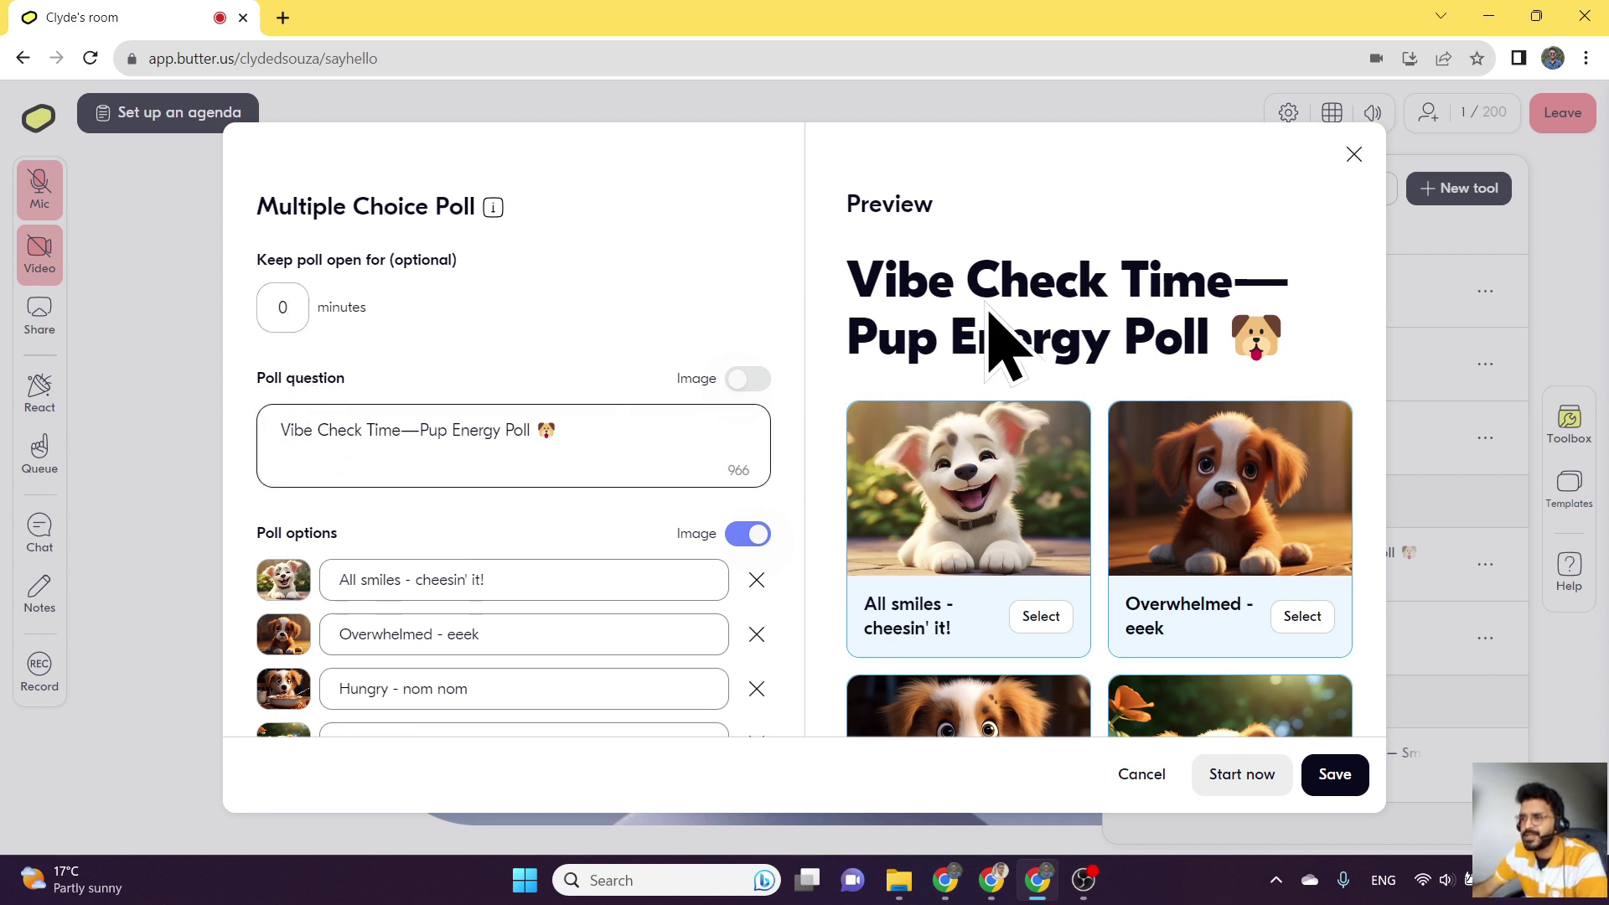
click(637, 434)
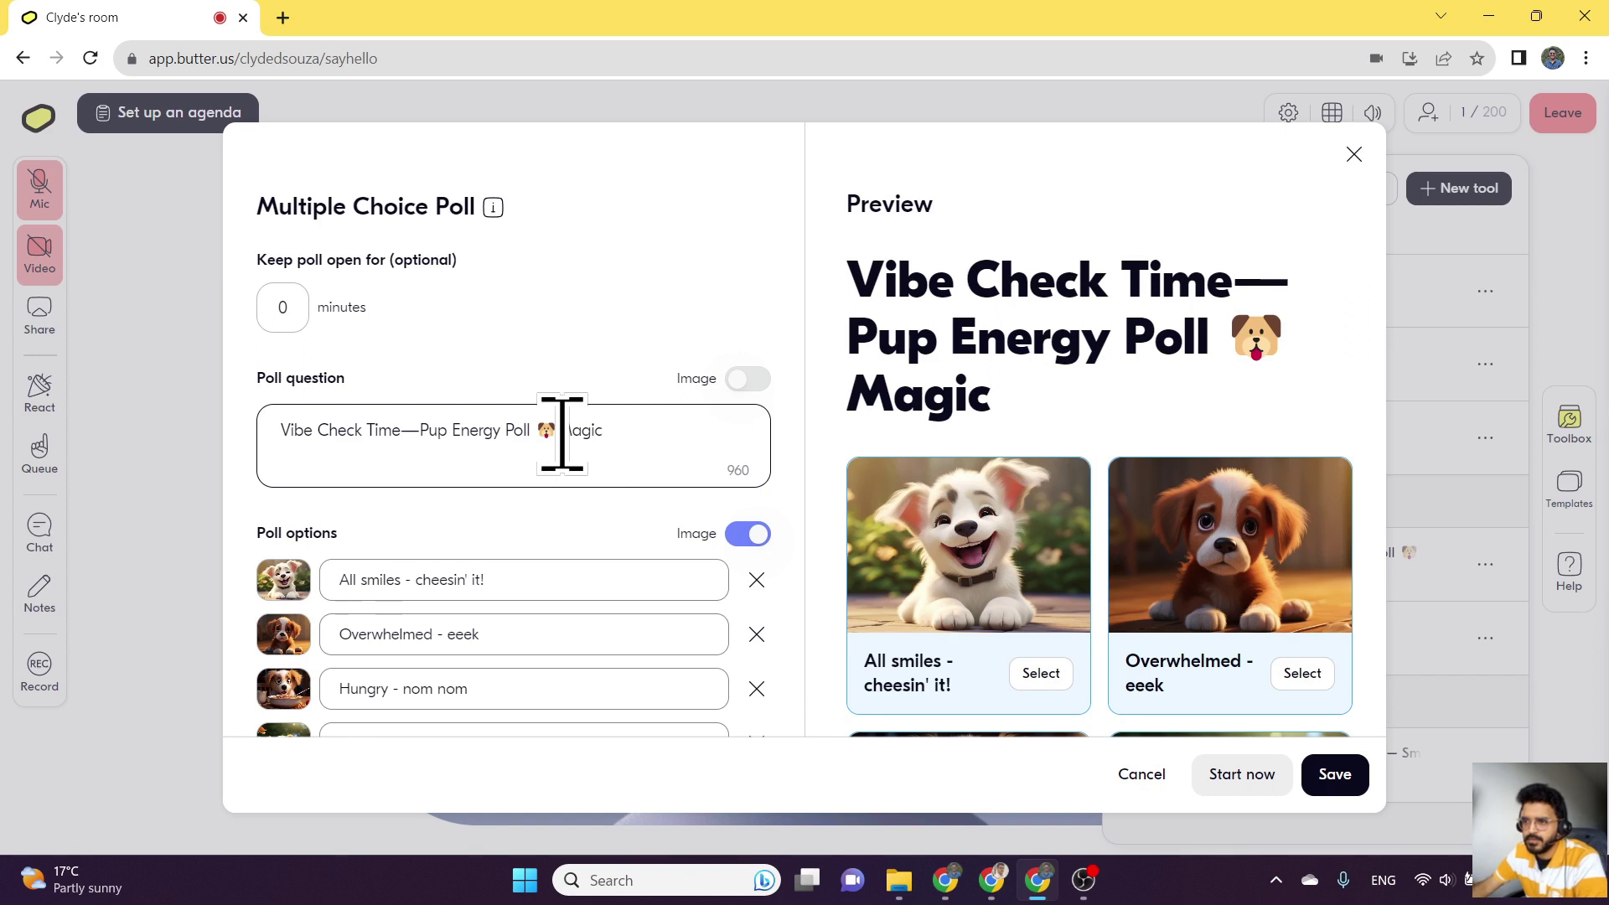
drag(556, 434, 664, 442)
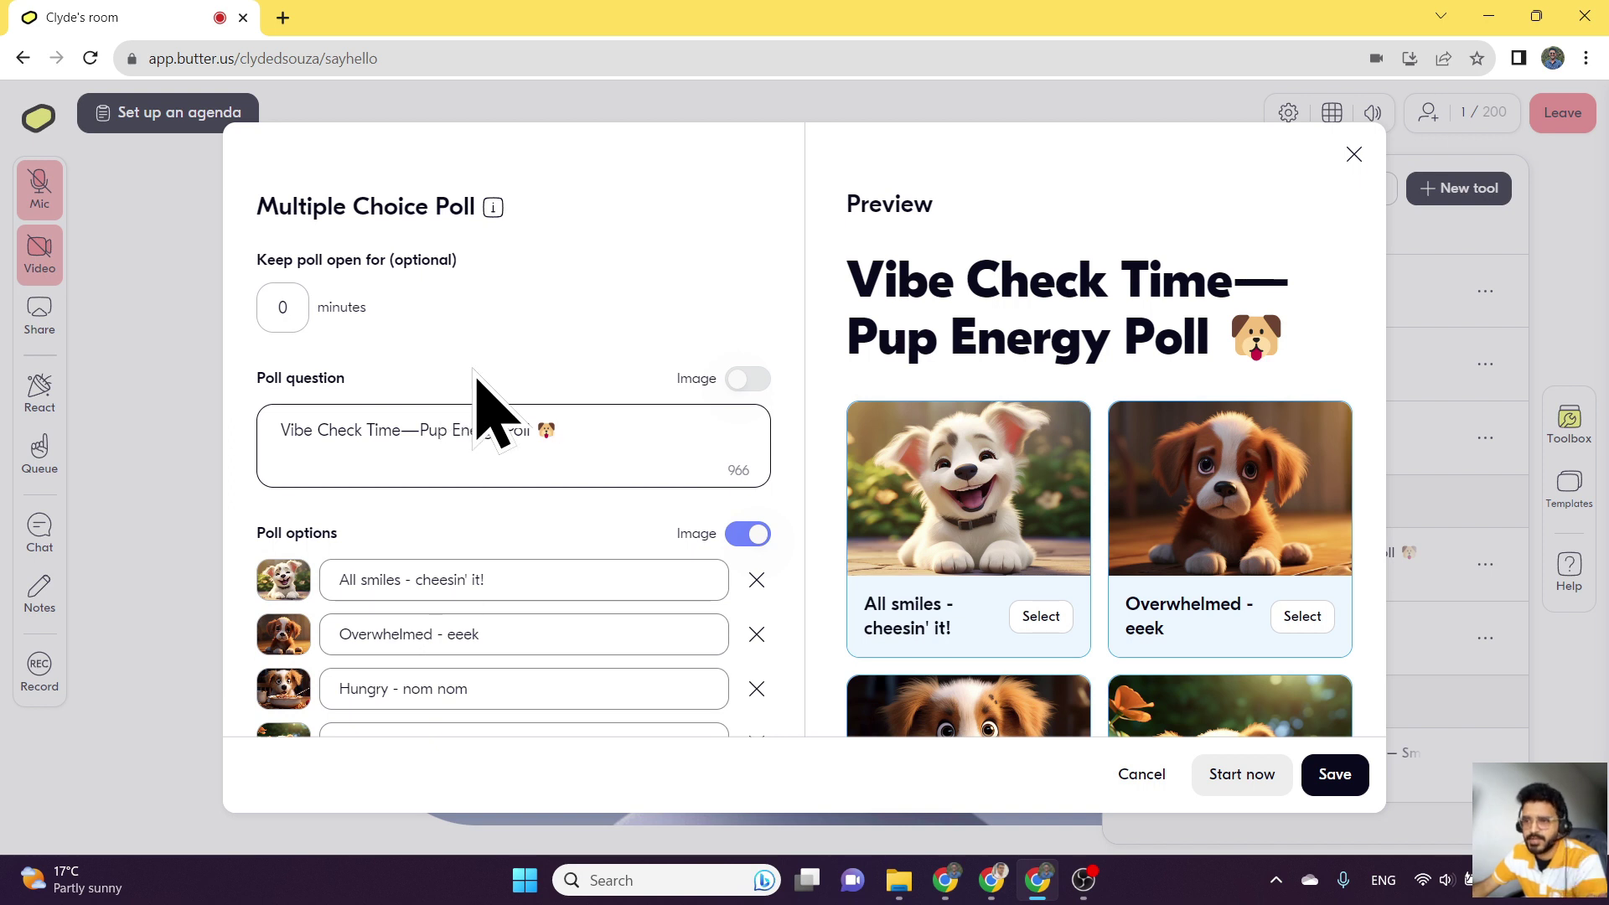
scroll(626, 469, down, 3)
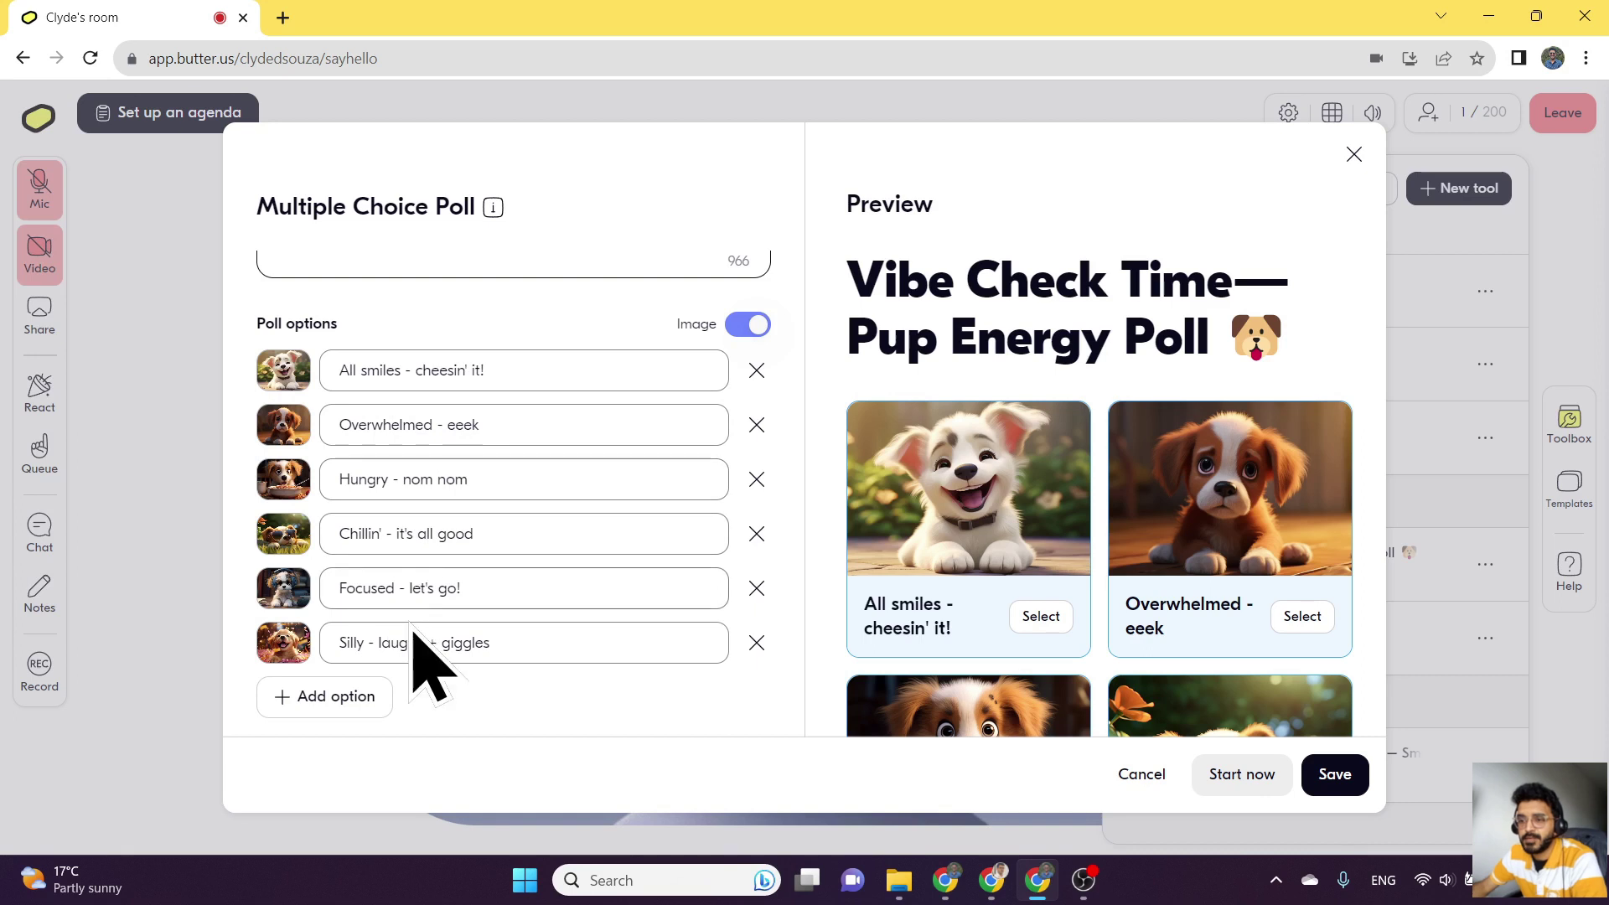
scroll(445, 661, down, 2)
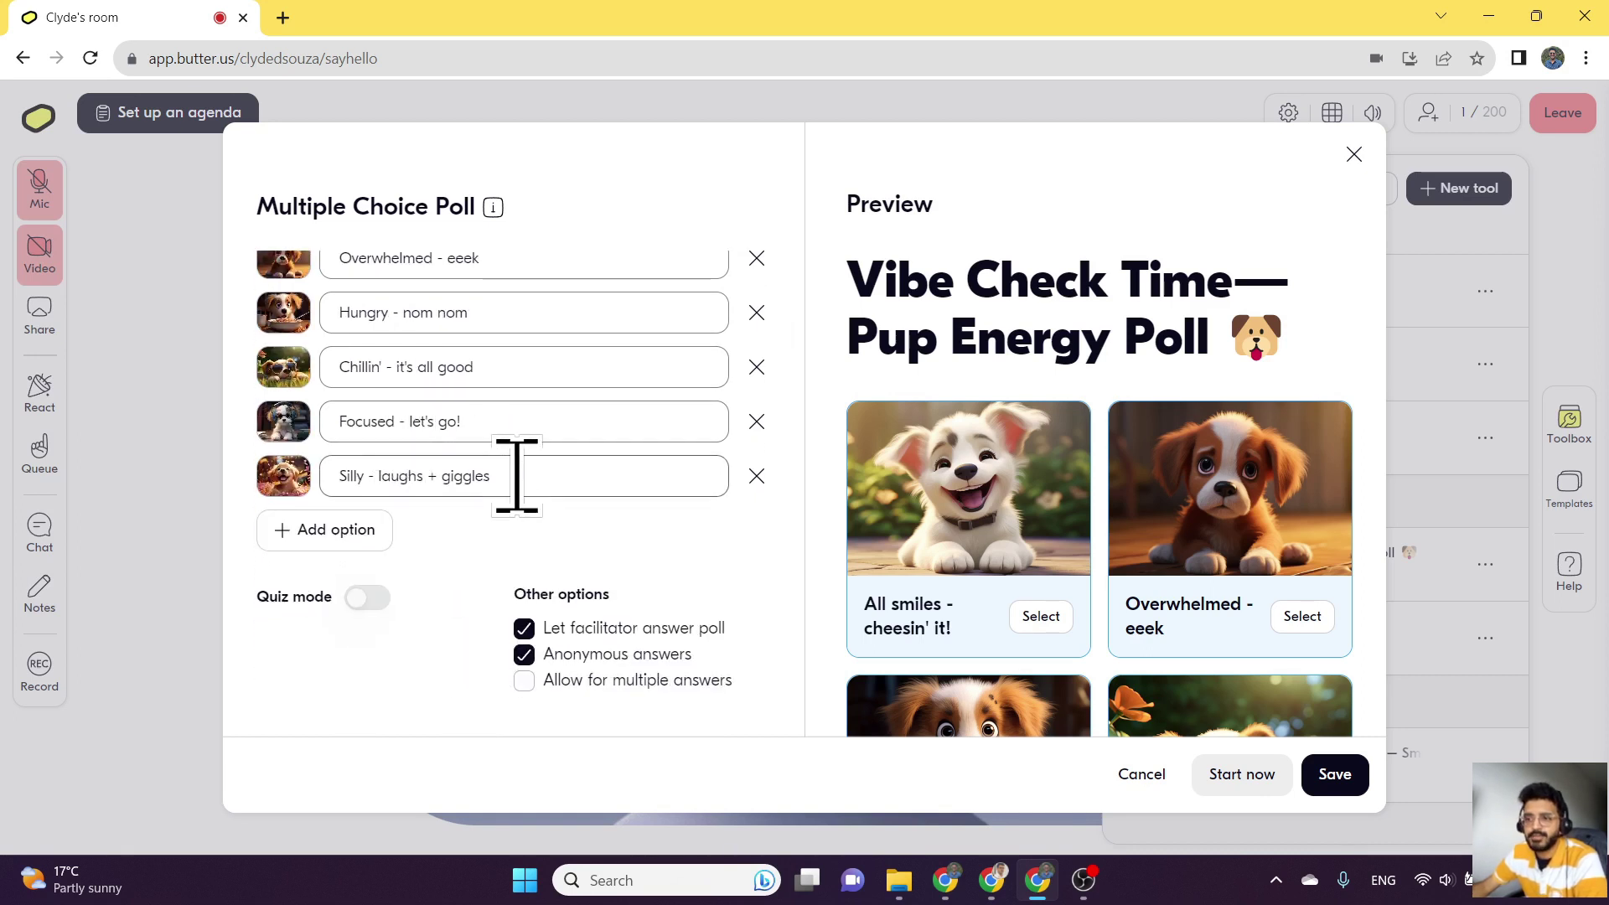
Switch Anonymous answers off and back on, so answers stay anonymous.
click(663, 660)
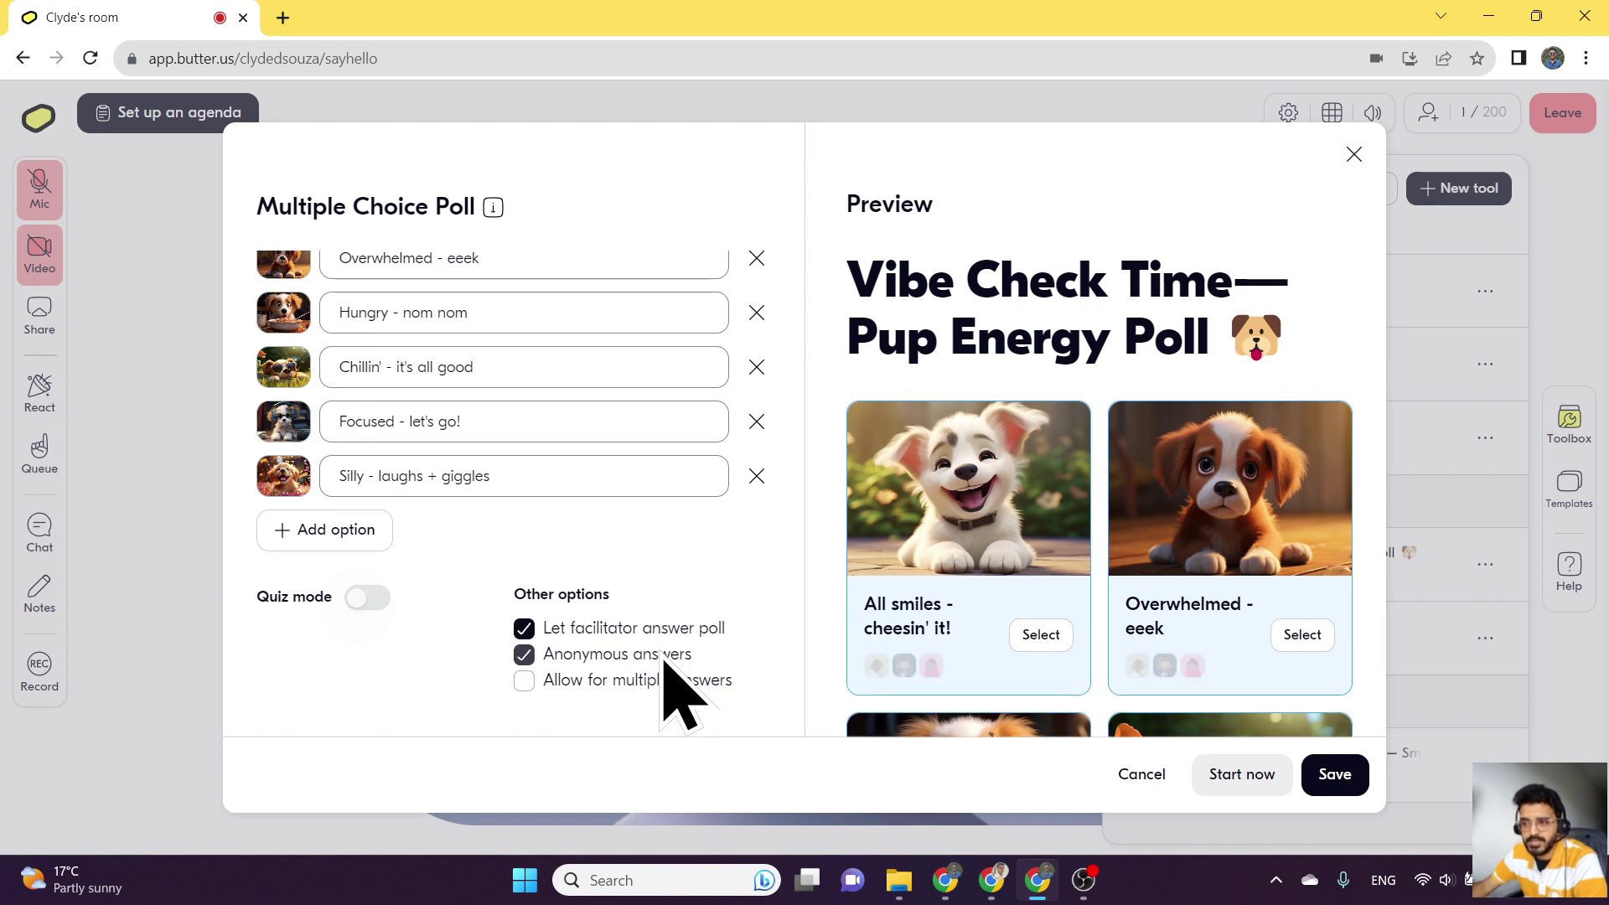
click(662, 663)
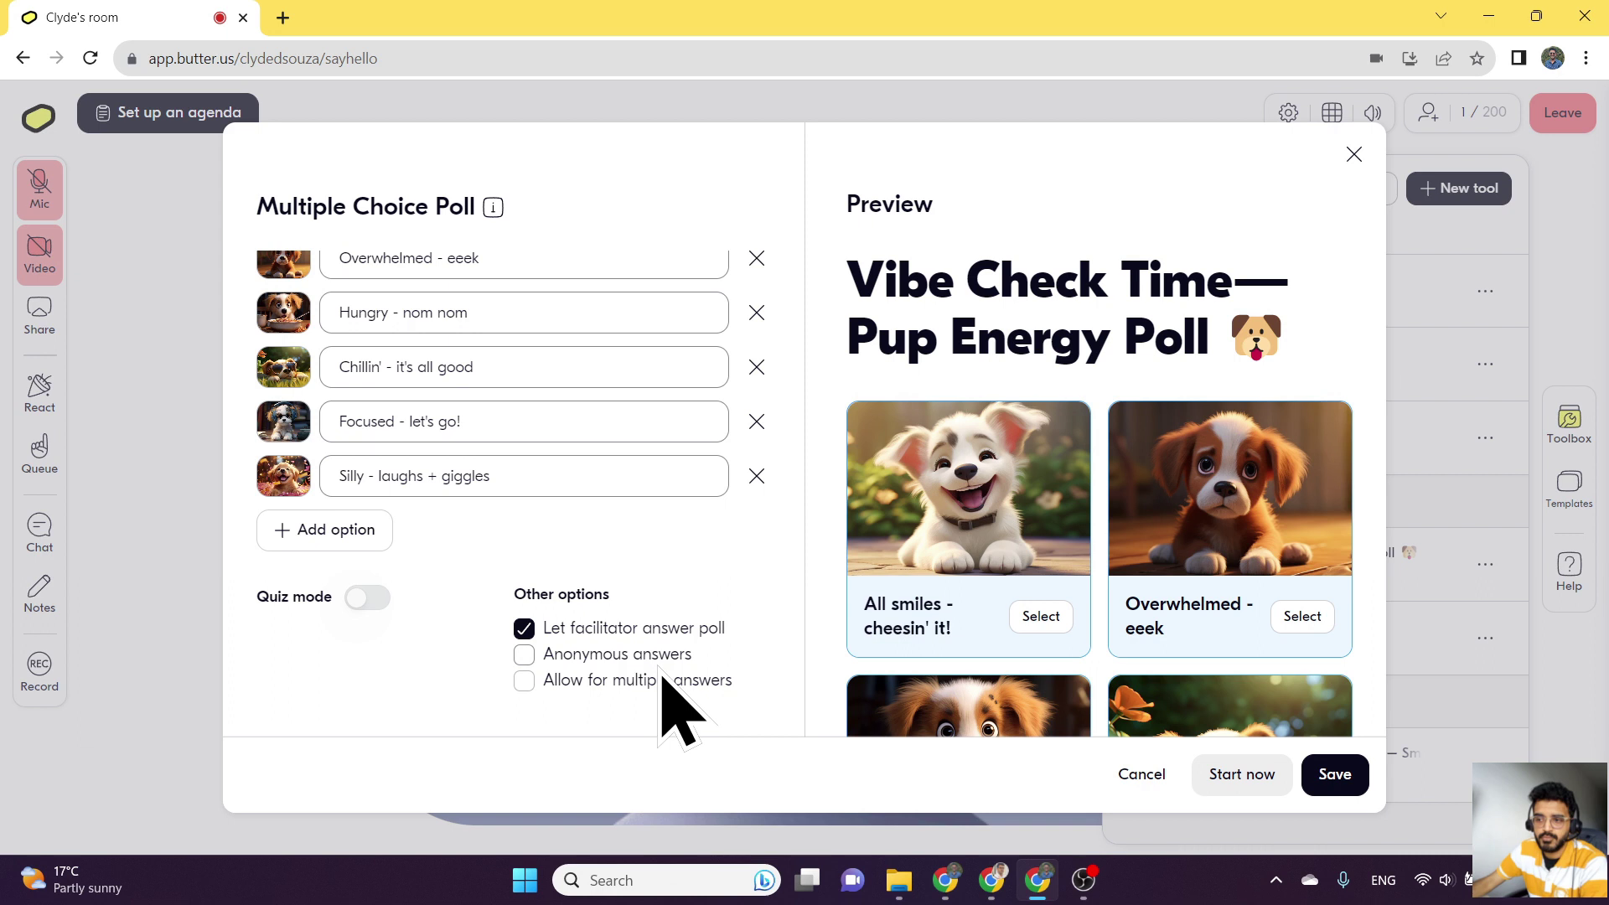
click(659, 666)
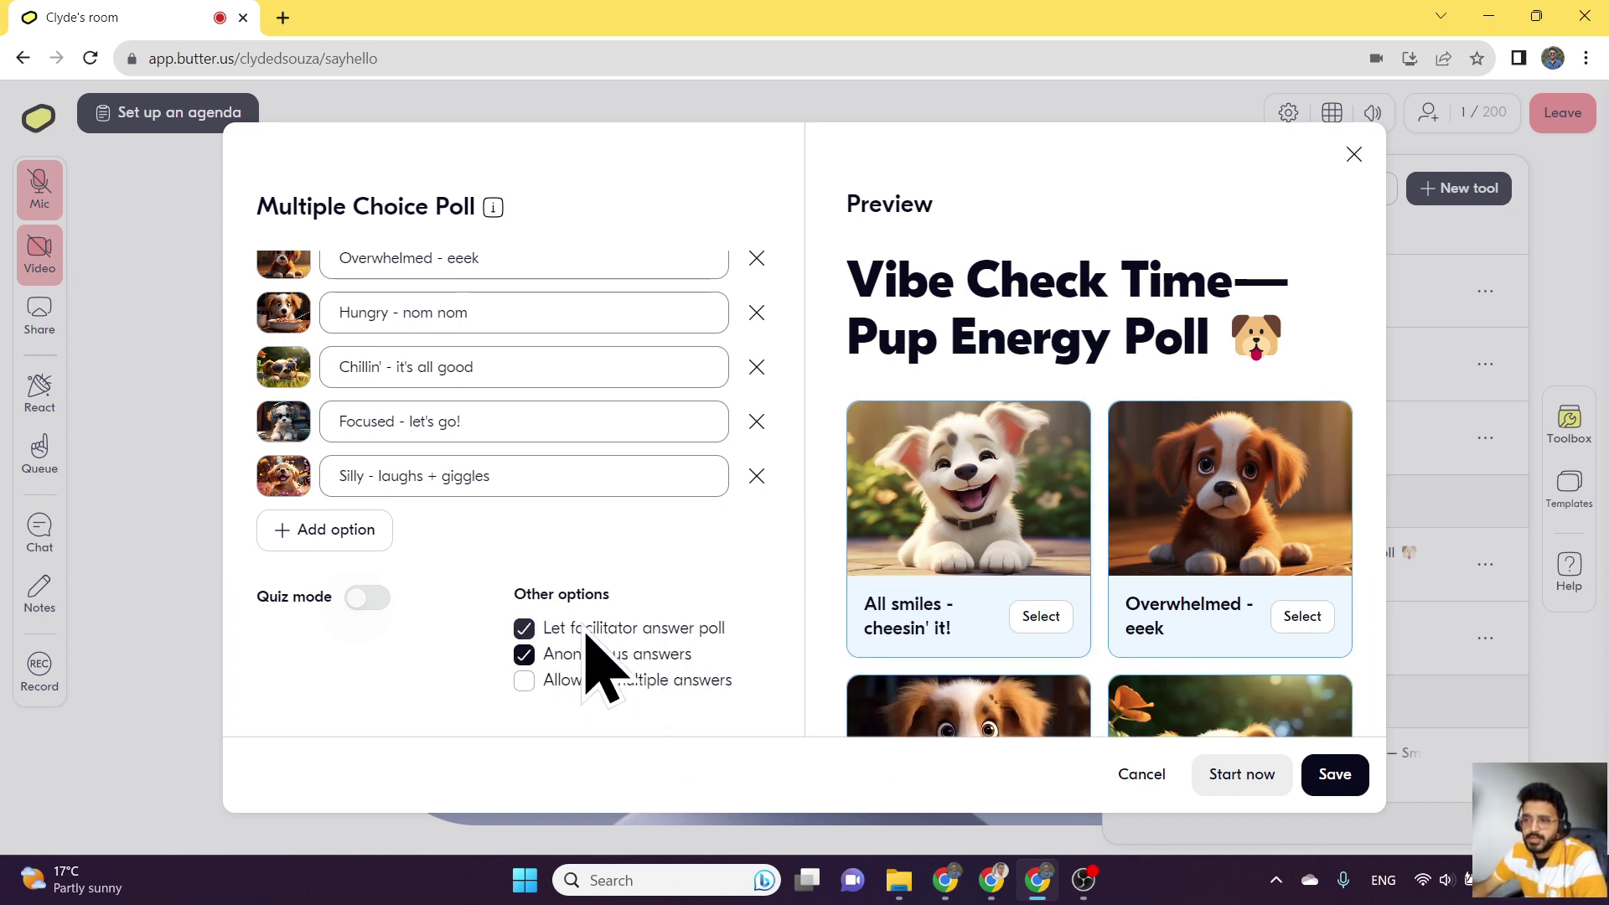
Try multiple answers with a limit of 5, revert to one answer, then enable Quiz mode.
scroll(1190, 548, down, 3)
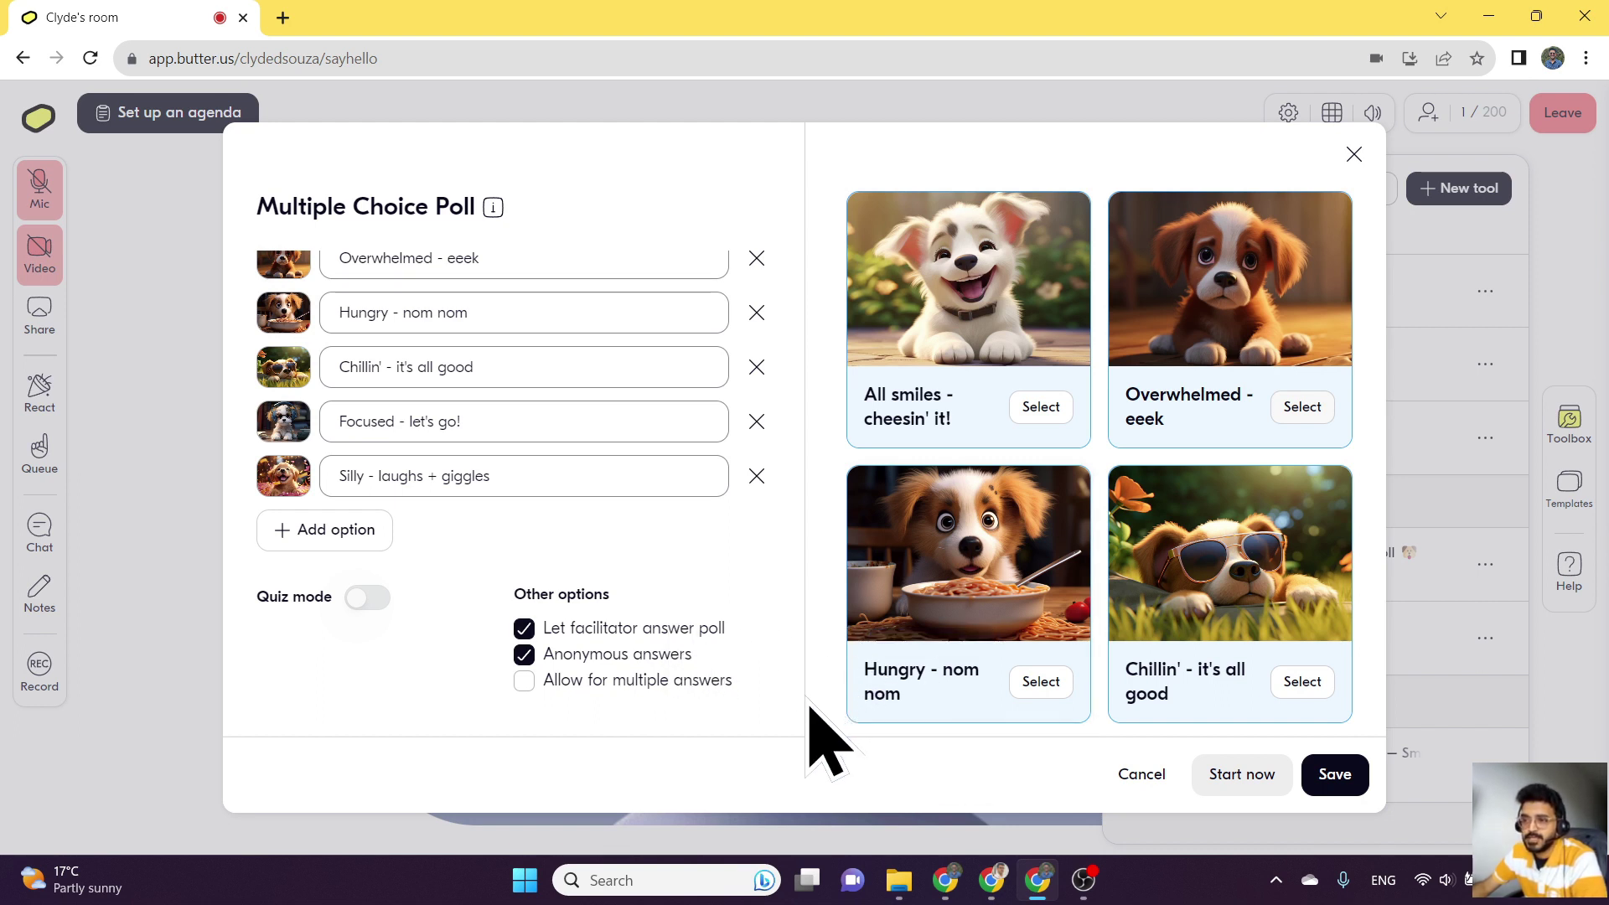
click(708, 680)
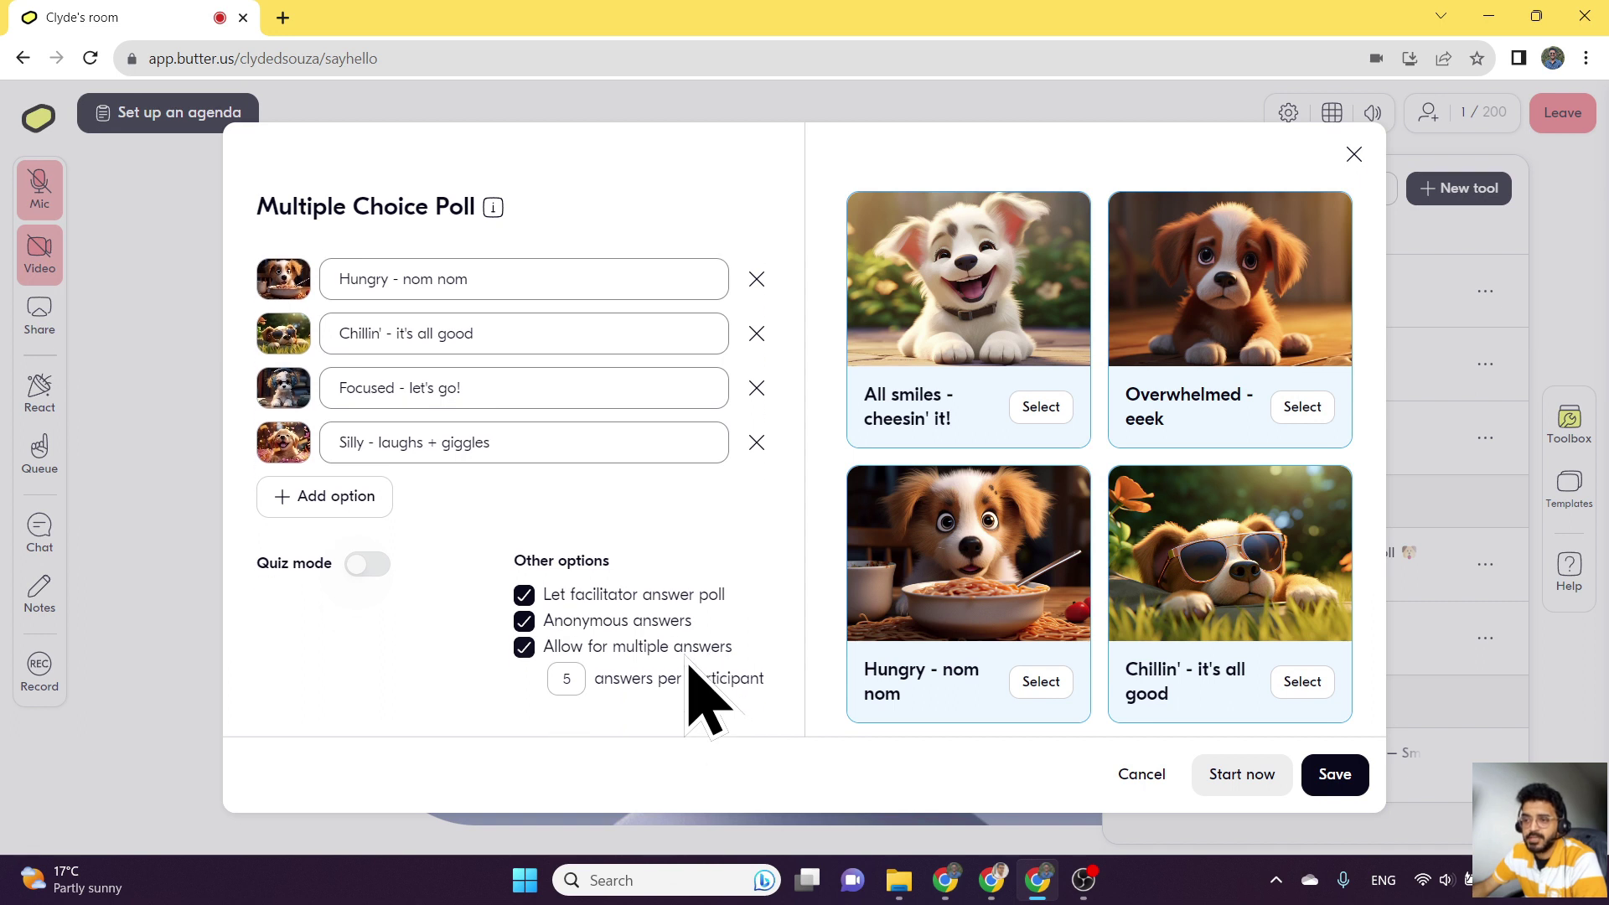
double_click(566, 679)
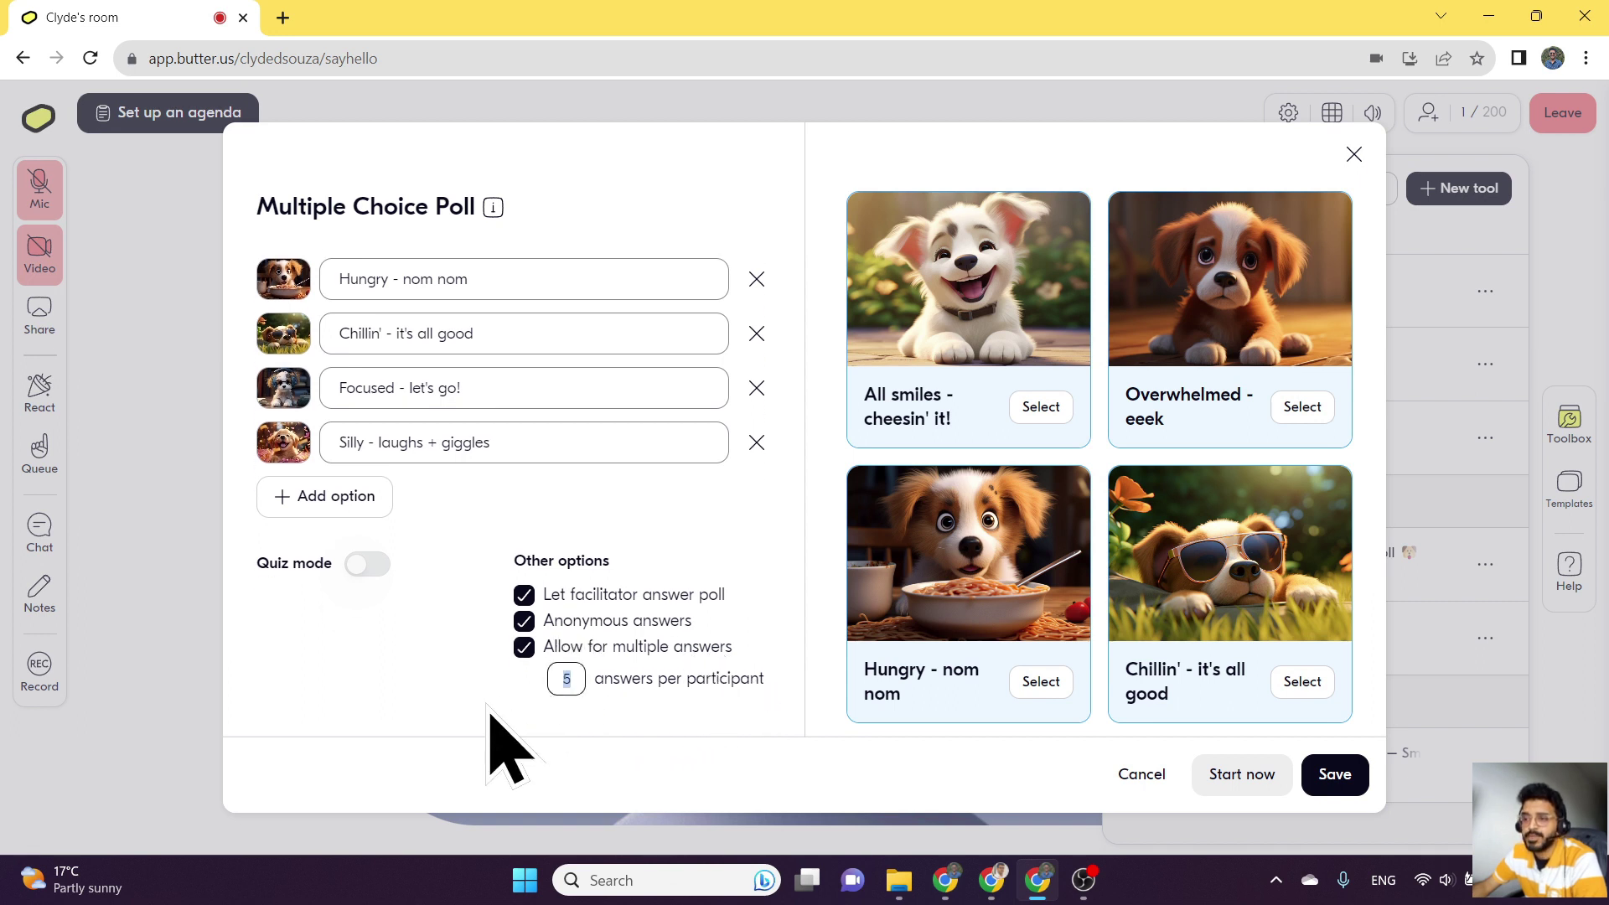
click(523, 647)
click(366, 598)
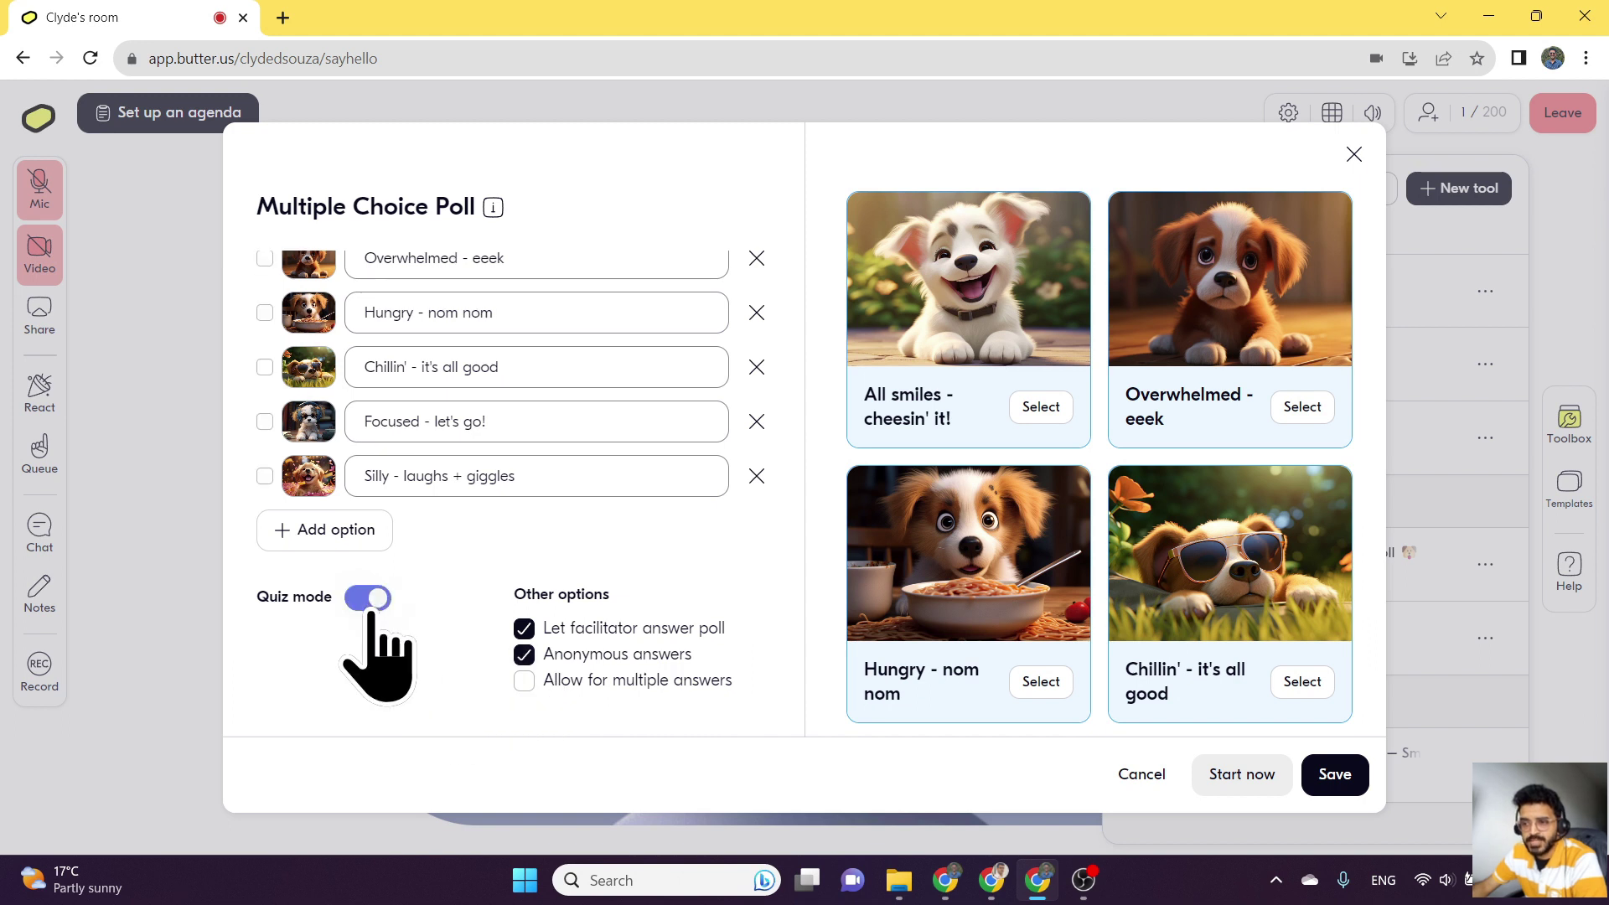
scroll(339, 641, up, 3)
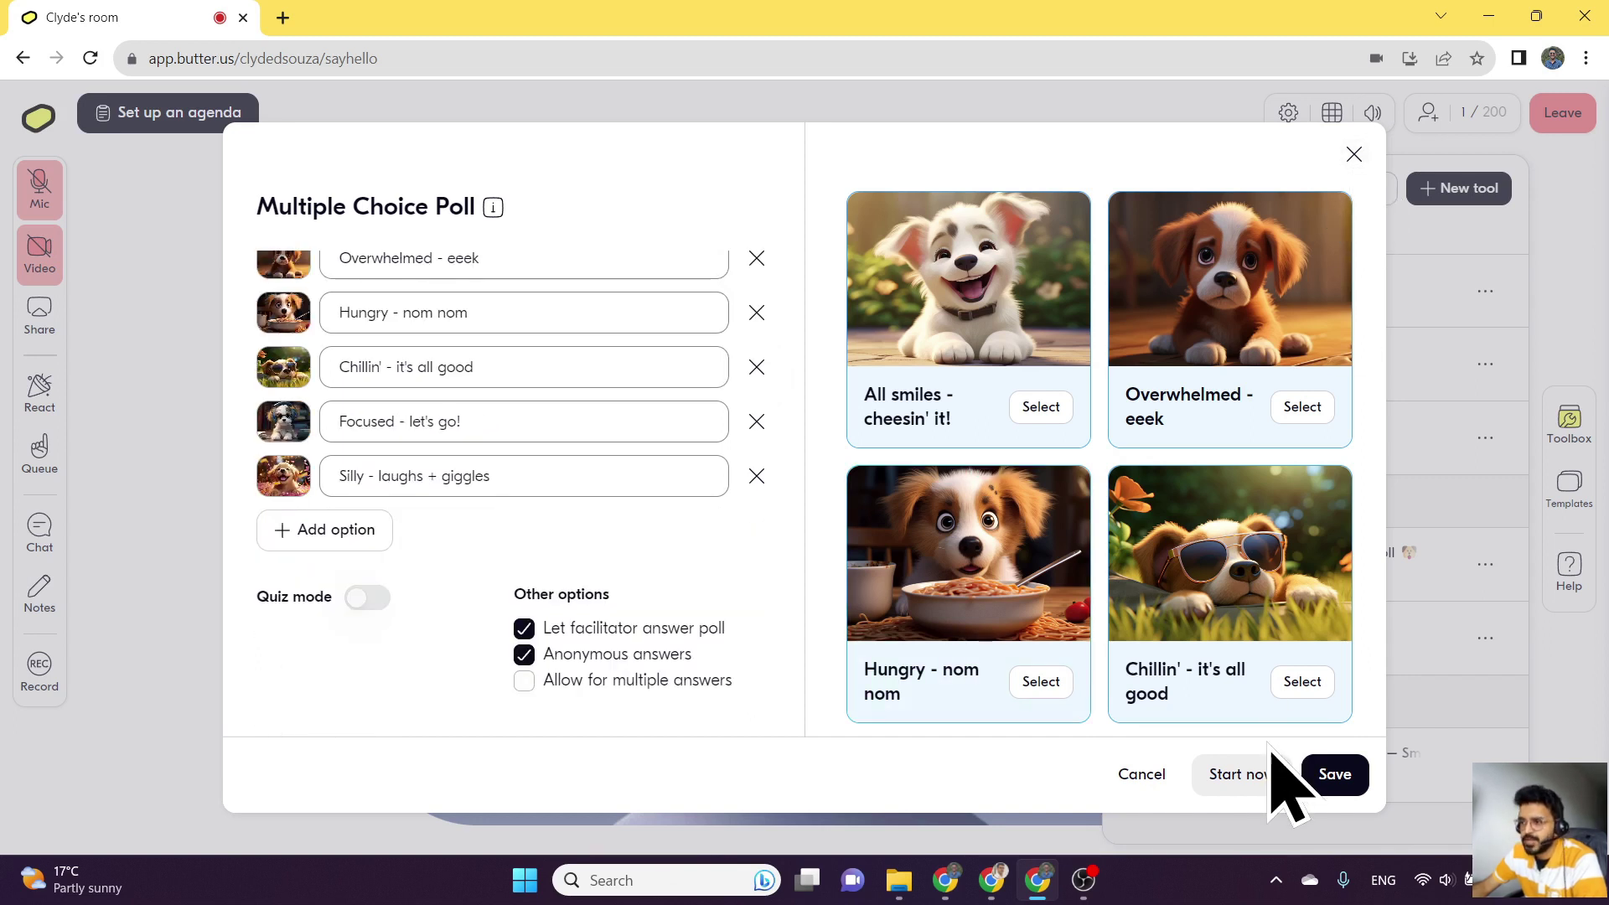
Start the Pup Energy poll live in the room and vote for Hungry - nom nom.
click(1248, 783)
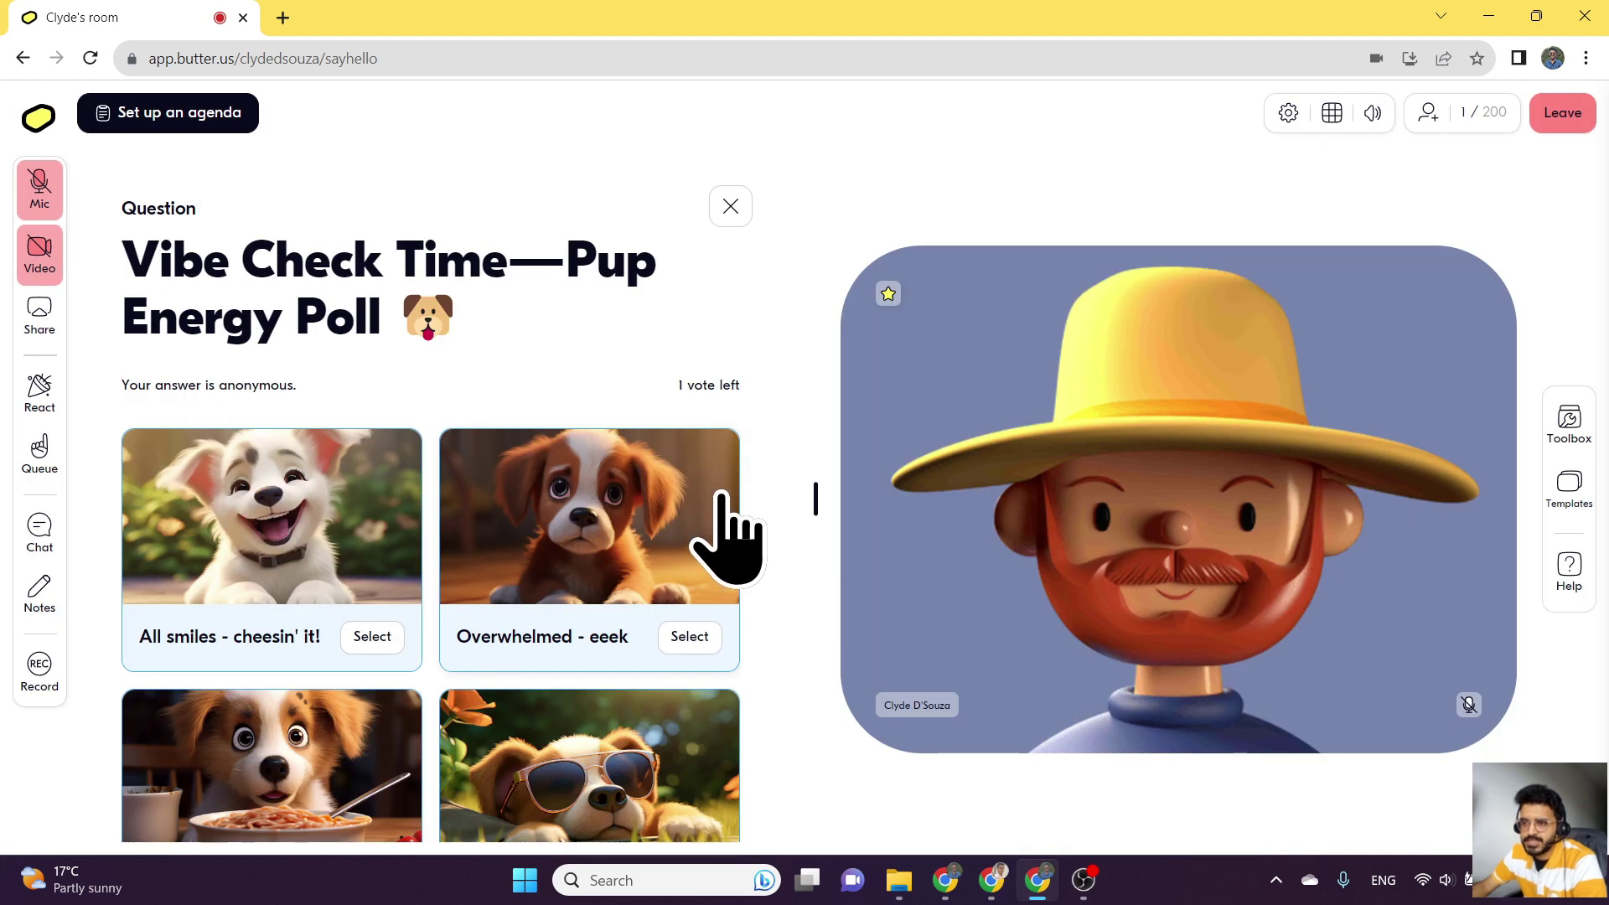
scroll(721, 494, down, 3)
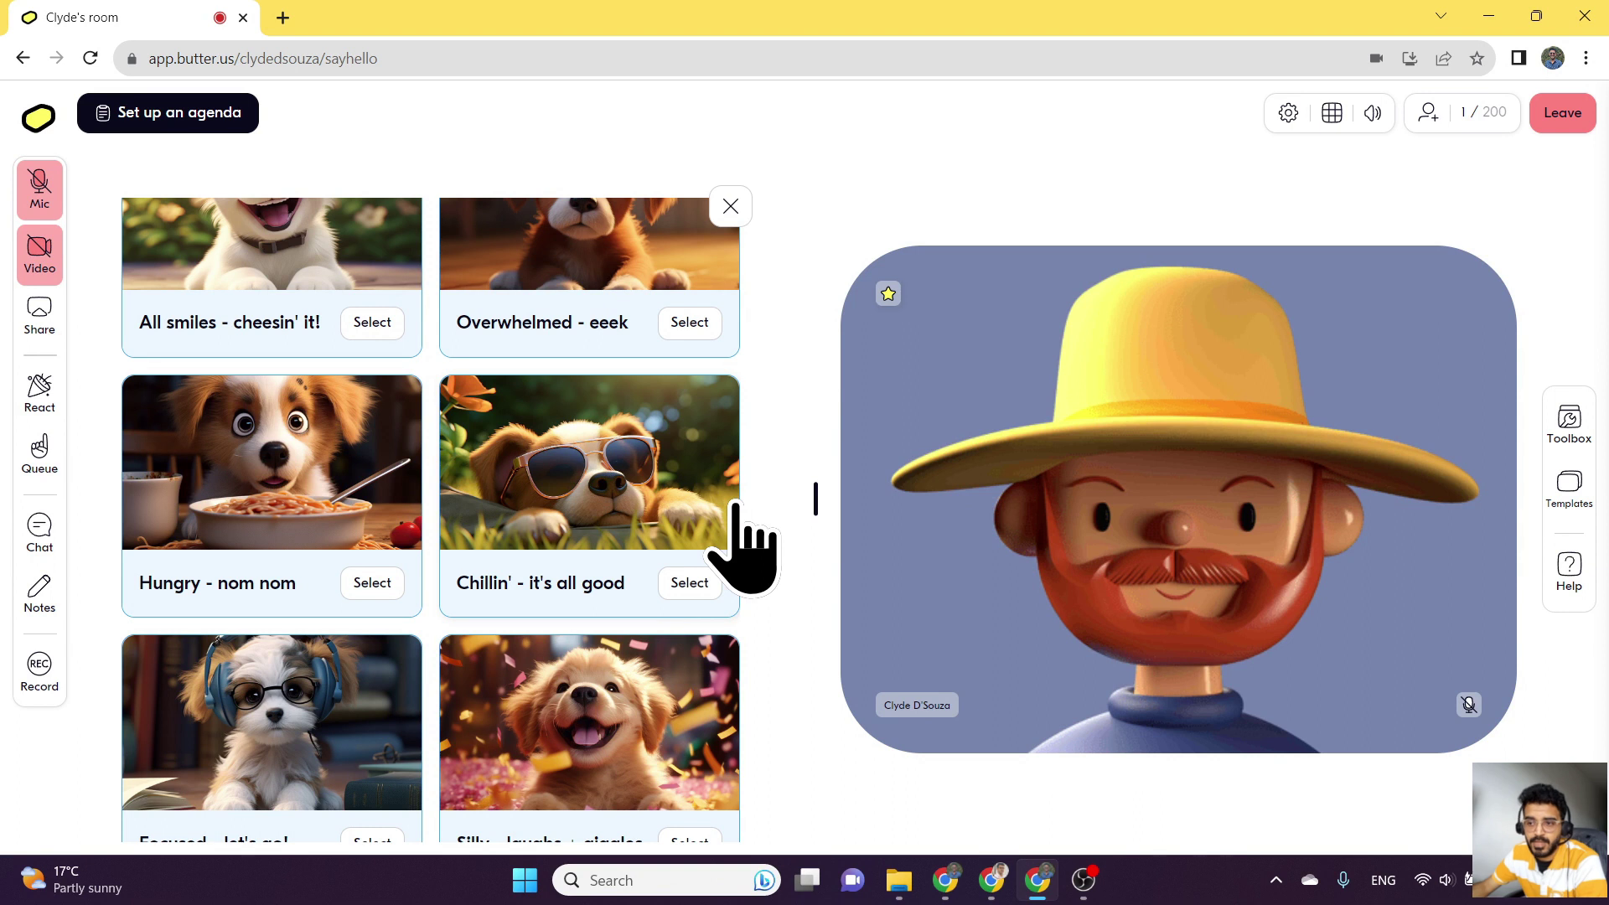
scroll(734, 511, down, 1)
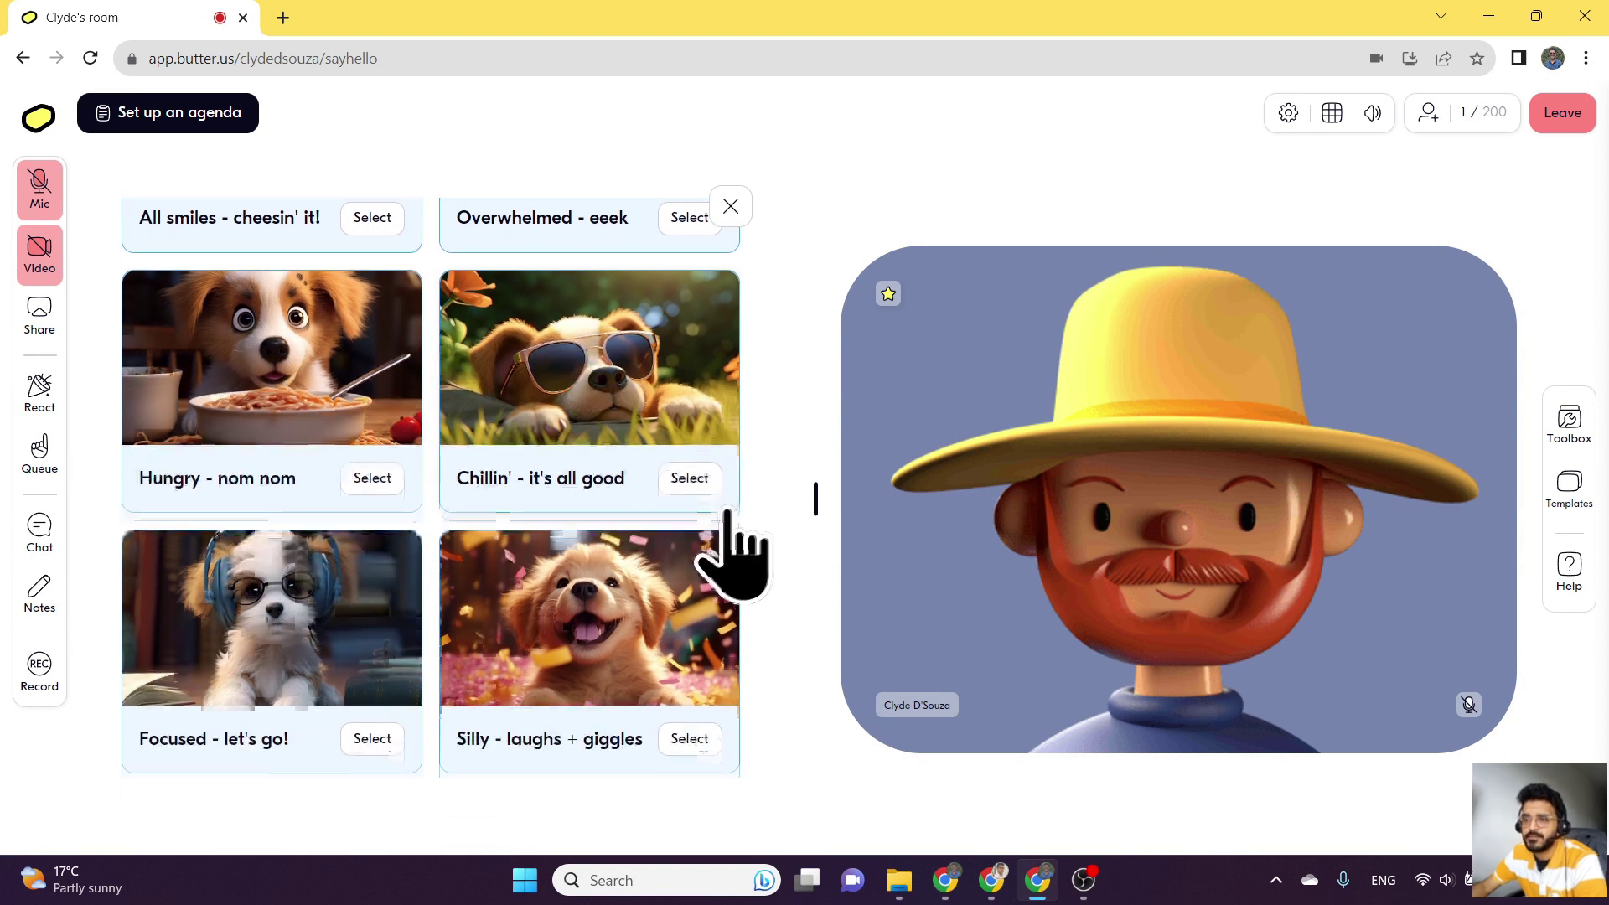
click(374, 479)
scroll(339, 628, down, 4)
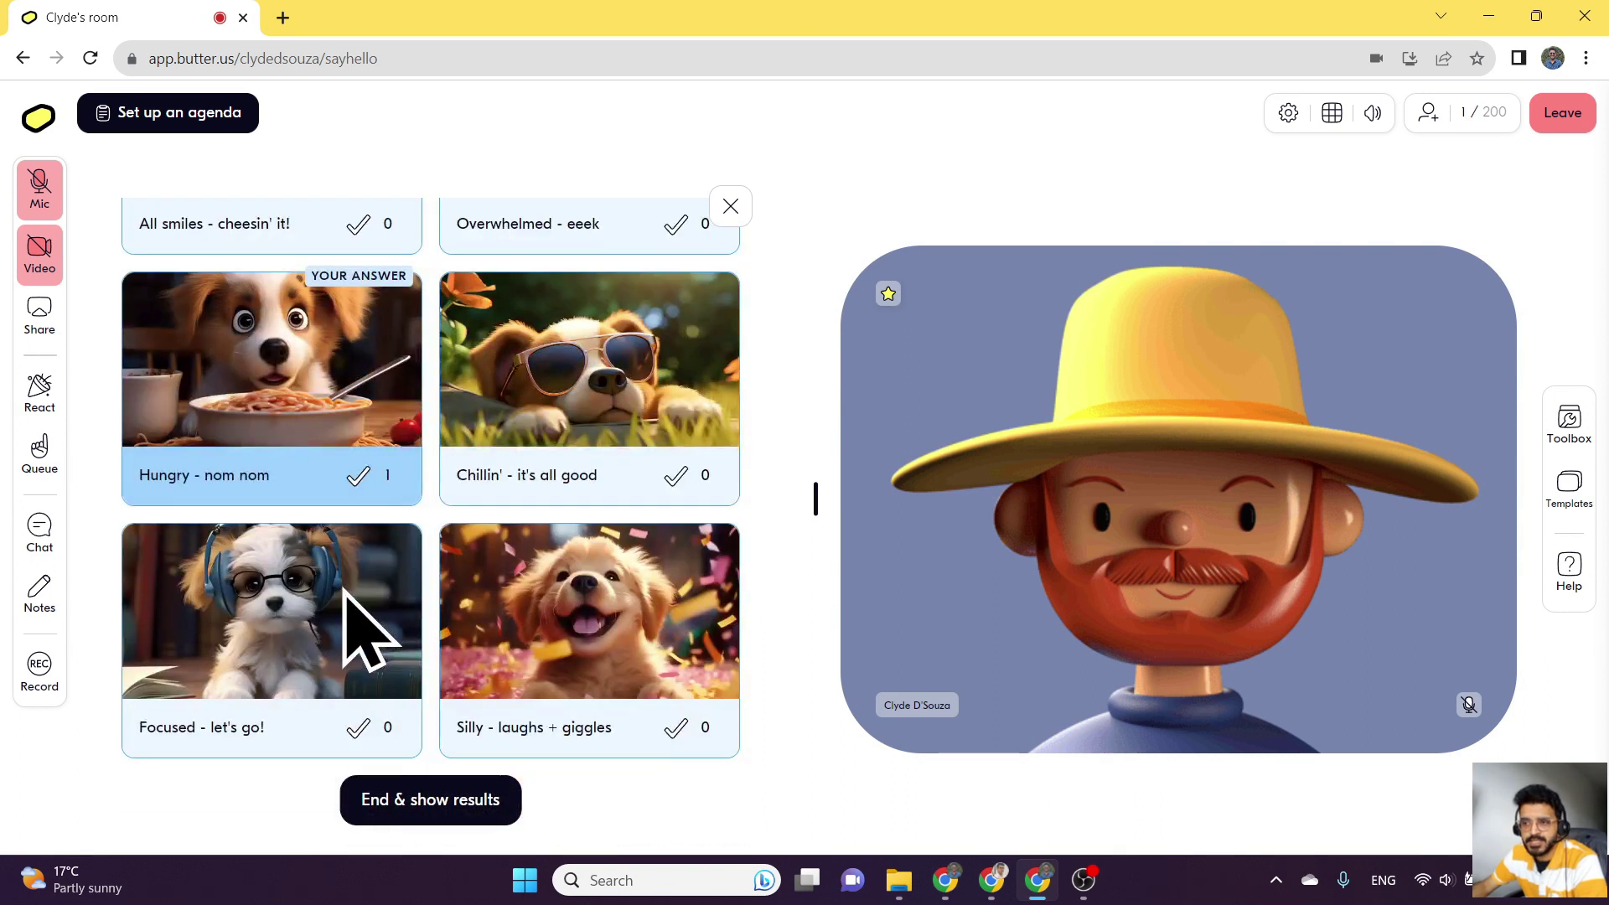
click(394, 803)
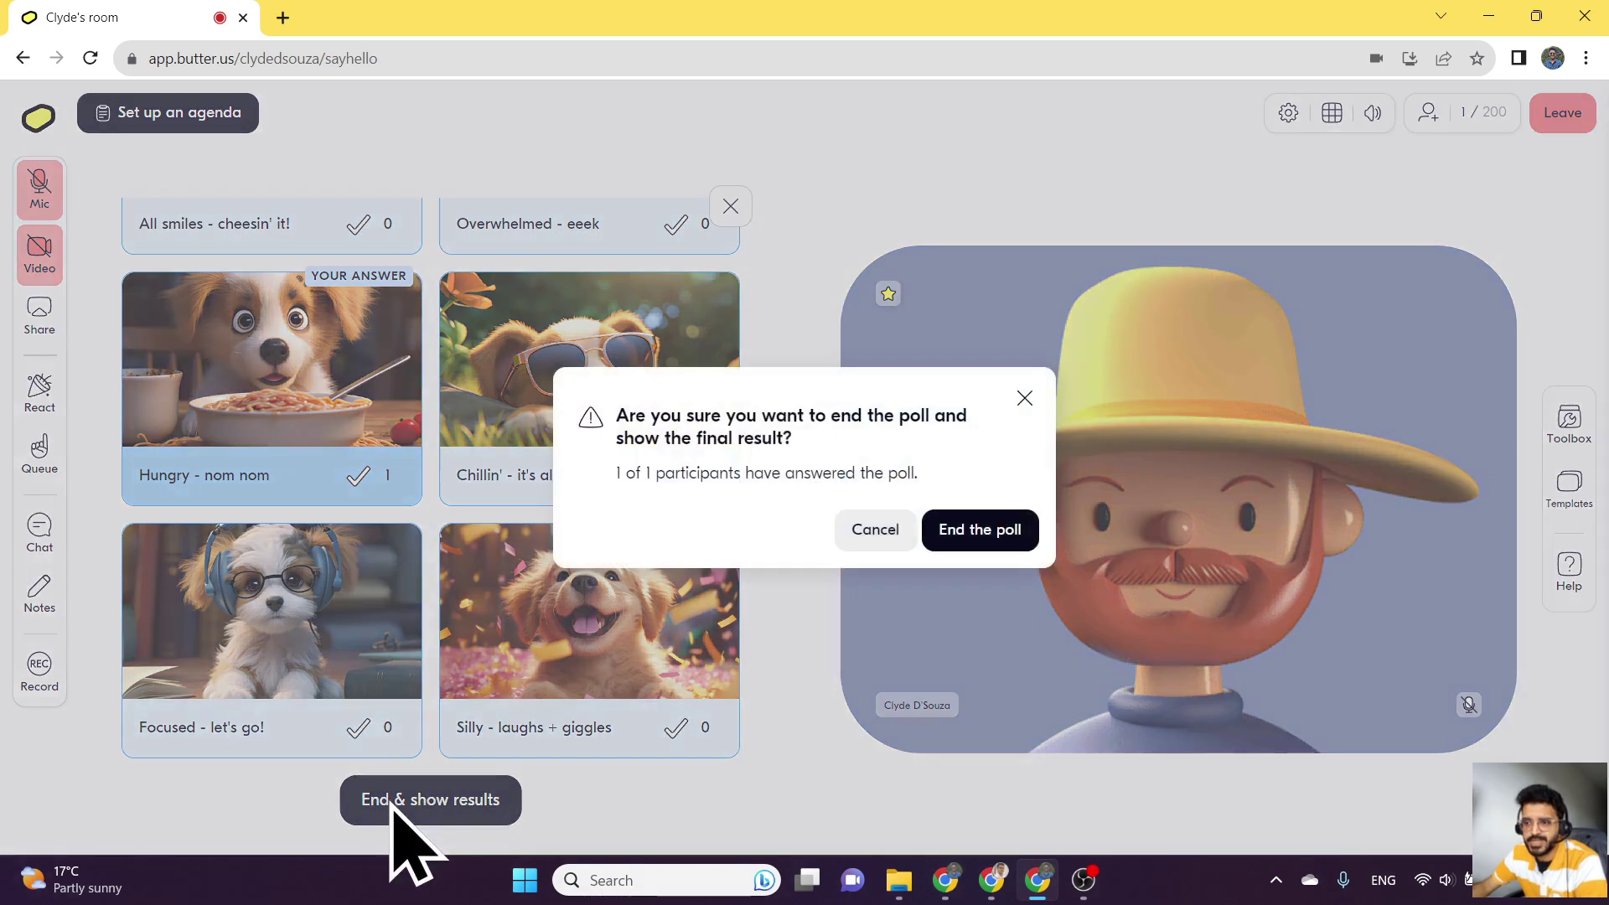
click(980, 529)
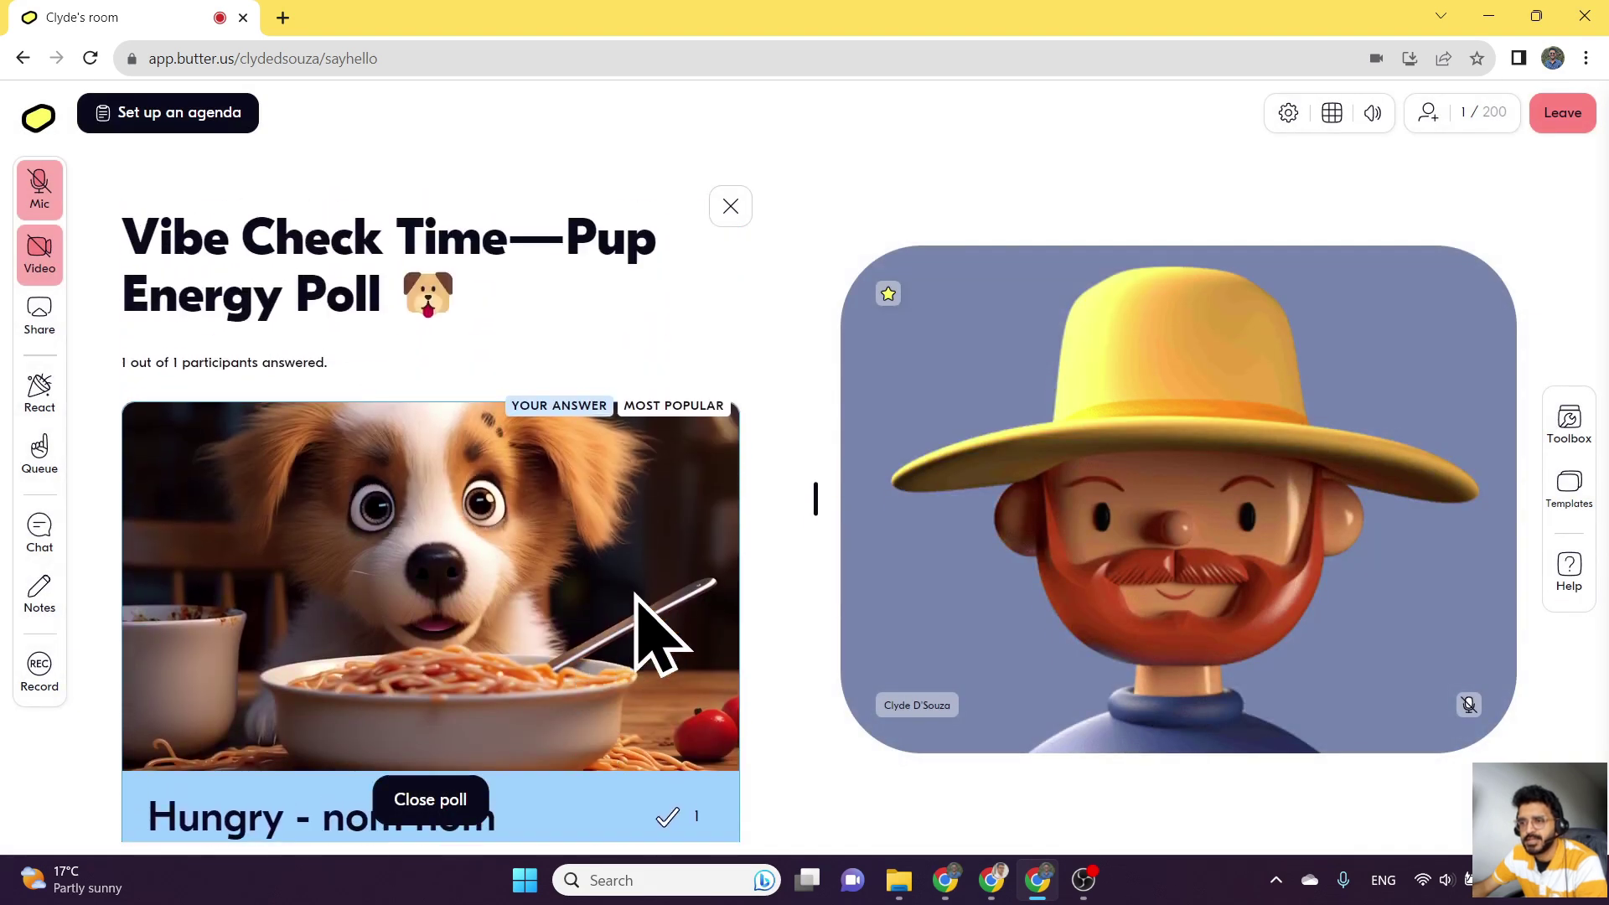
scroll(520, 532, down, 3)
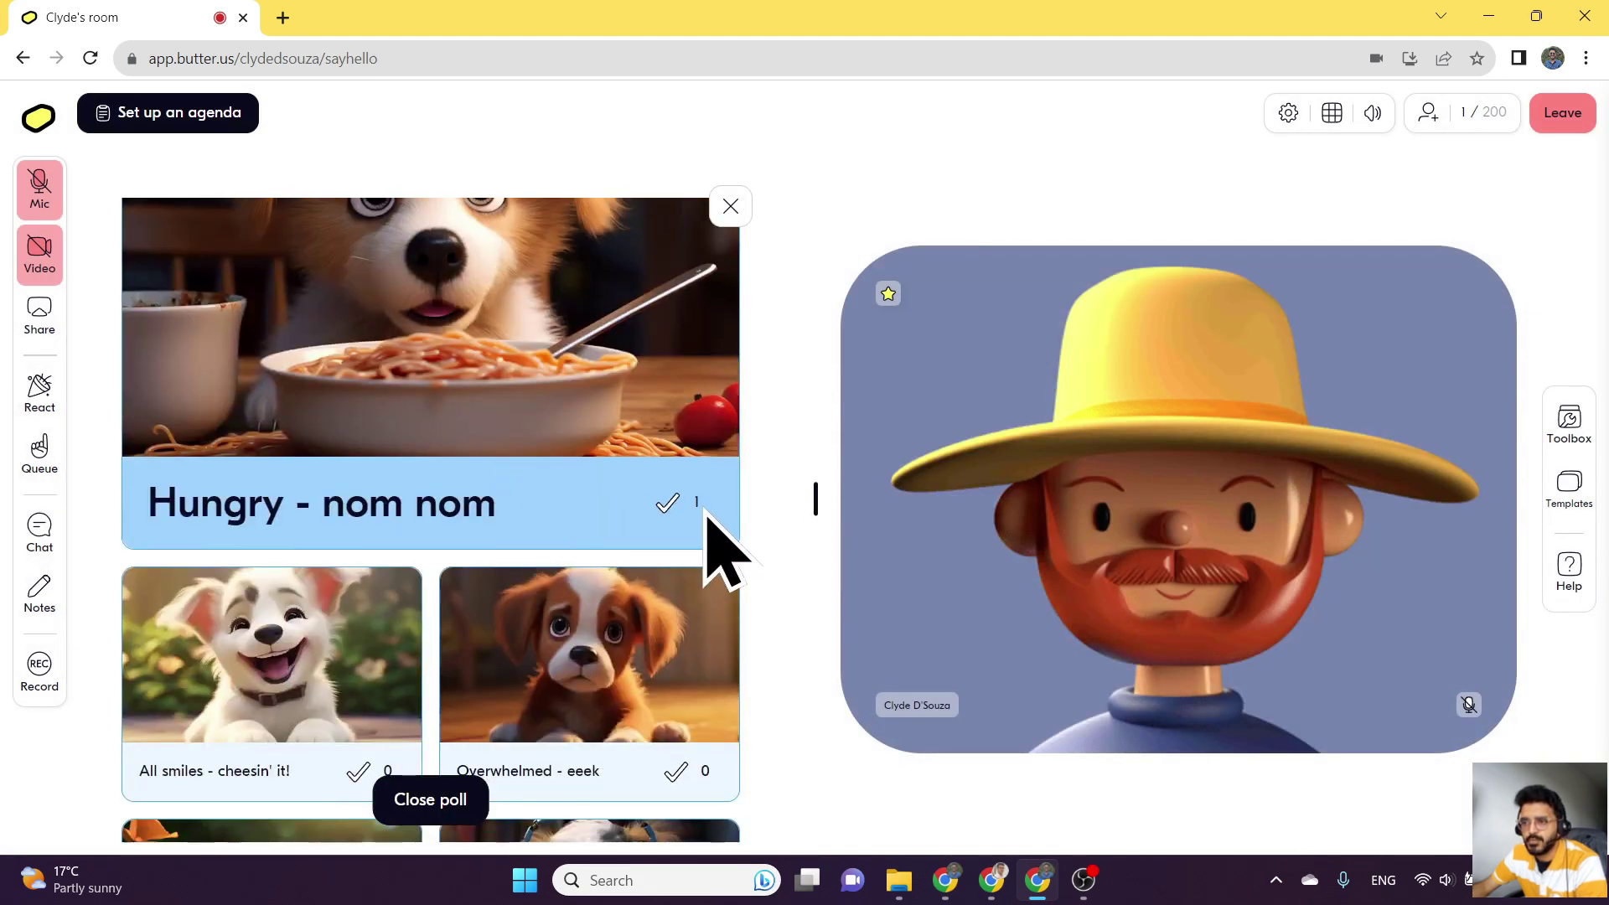
scroll(706, 536, down, 3)
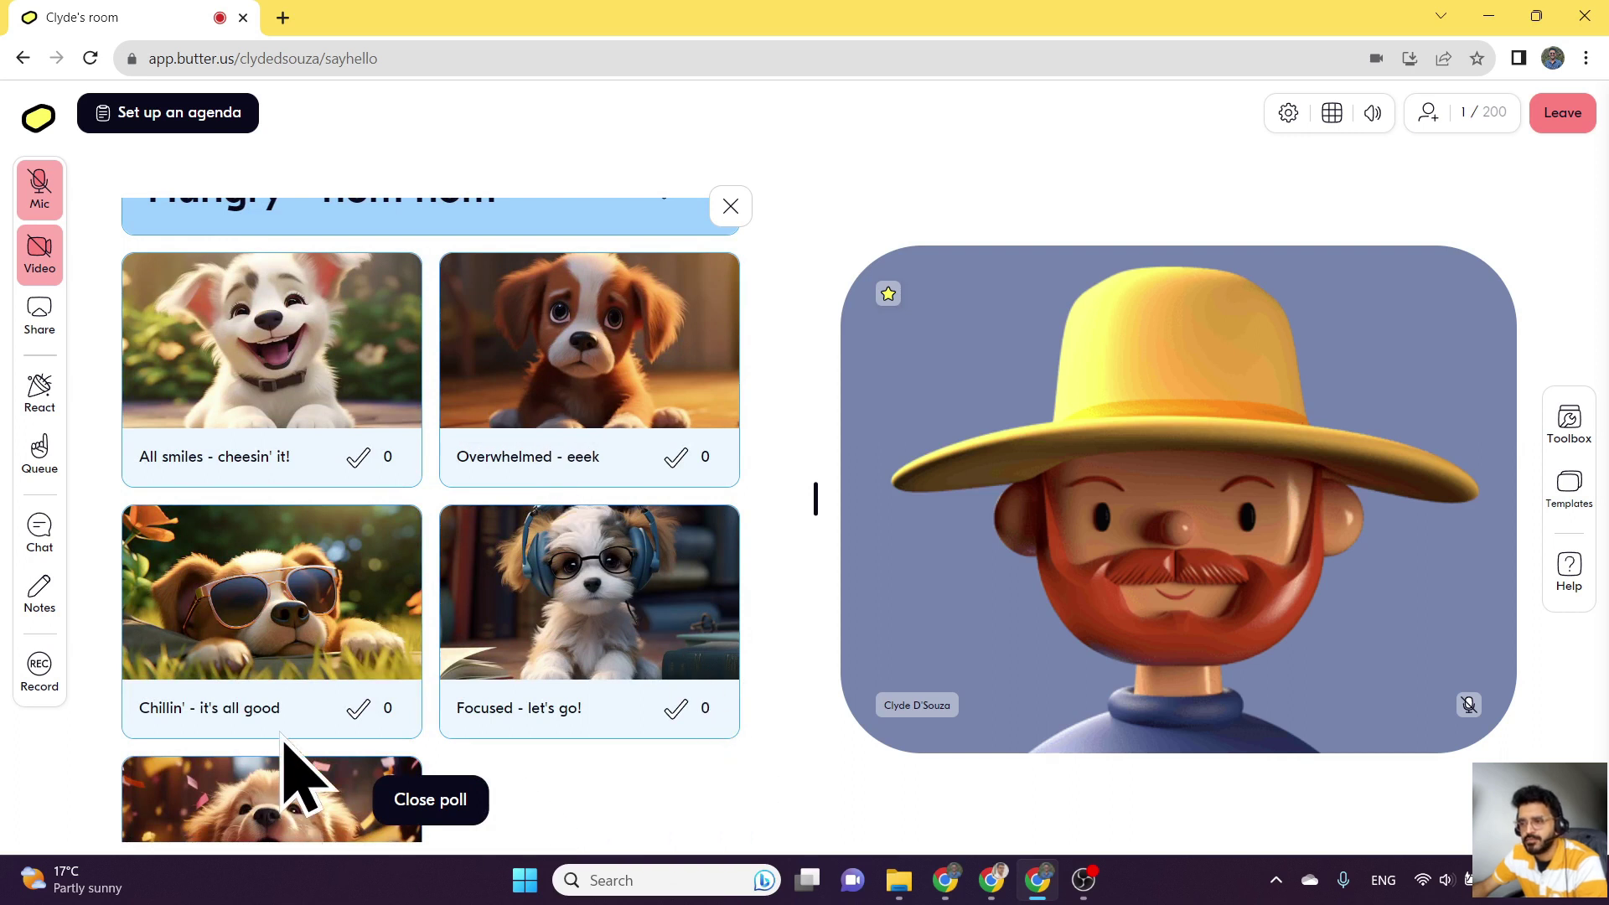
scroll(724, 662, up, 5)
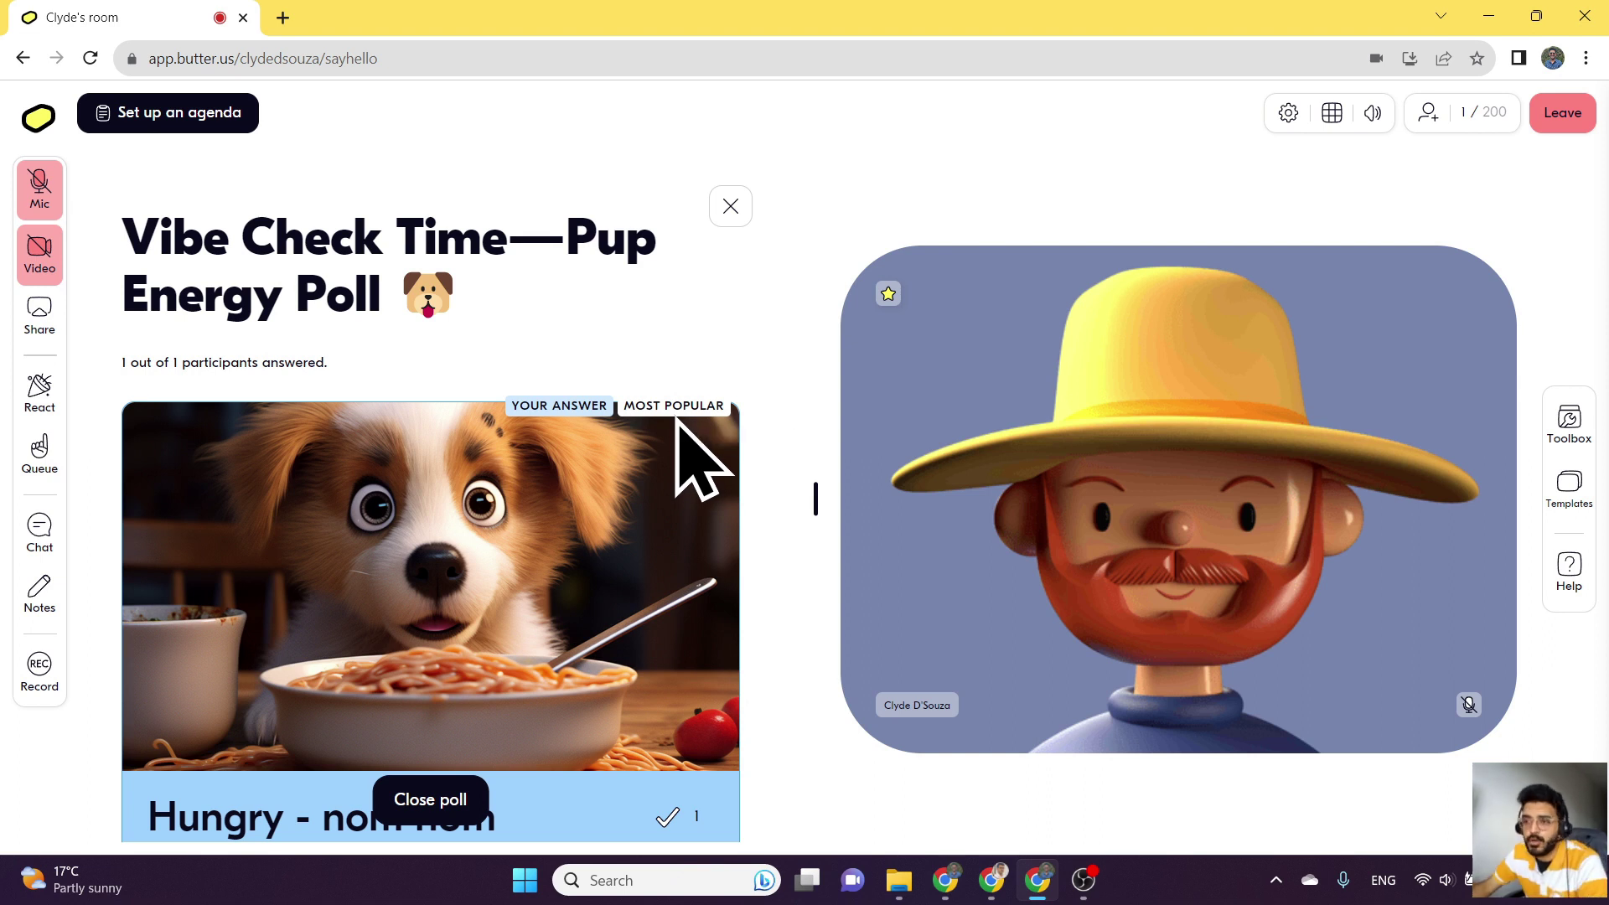
Close the dog poll results, start Guess Who? Icebreaker, and submit 'free text answer'.
click(730, 206)
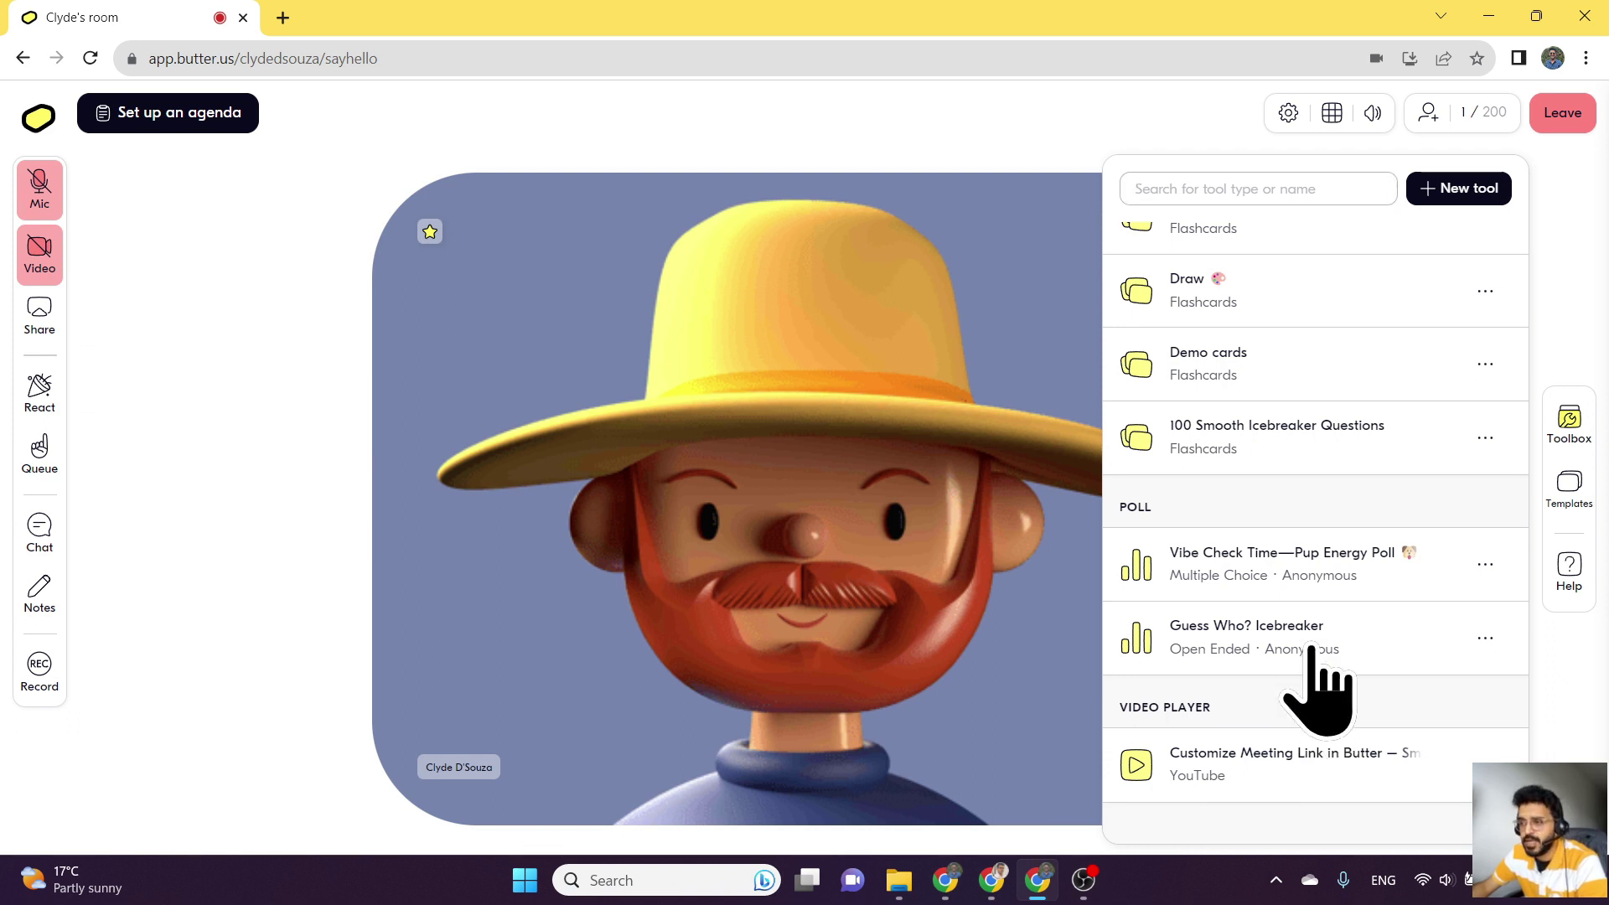
click(1318, 690)
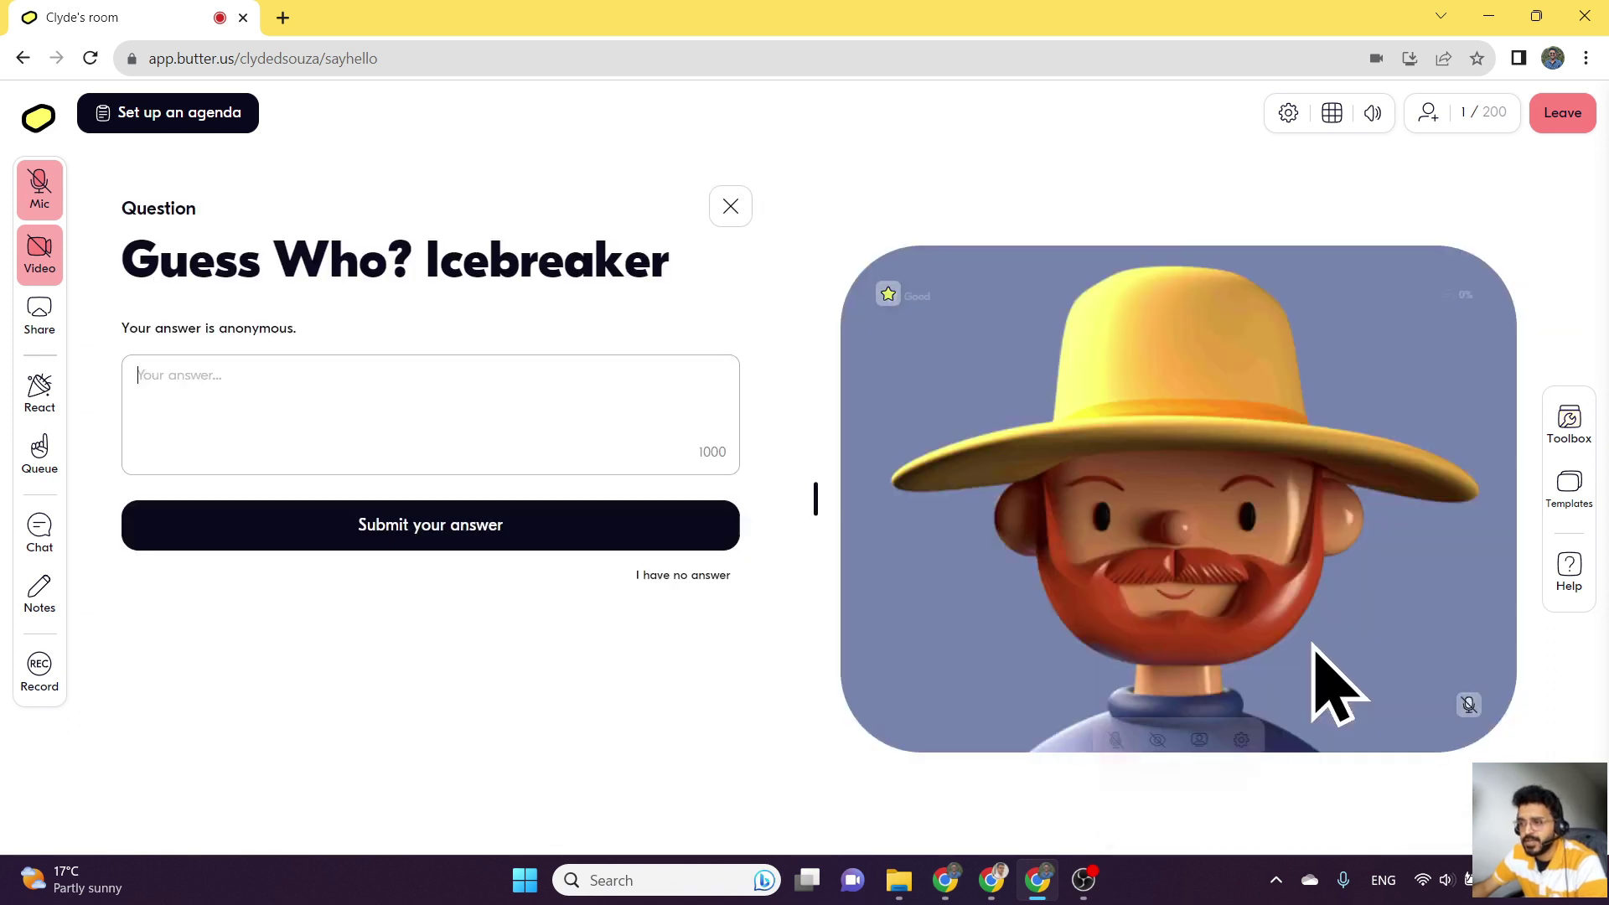
click(458, 448)
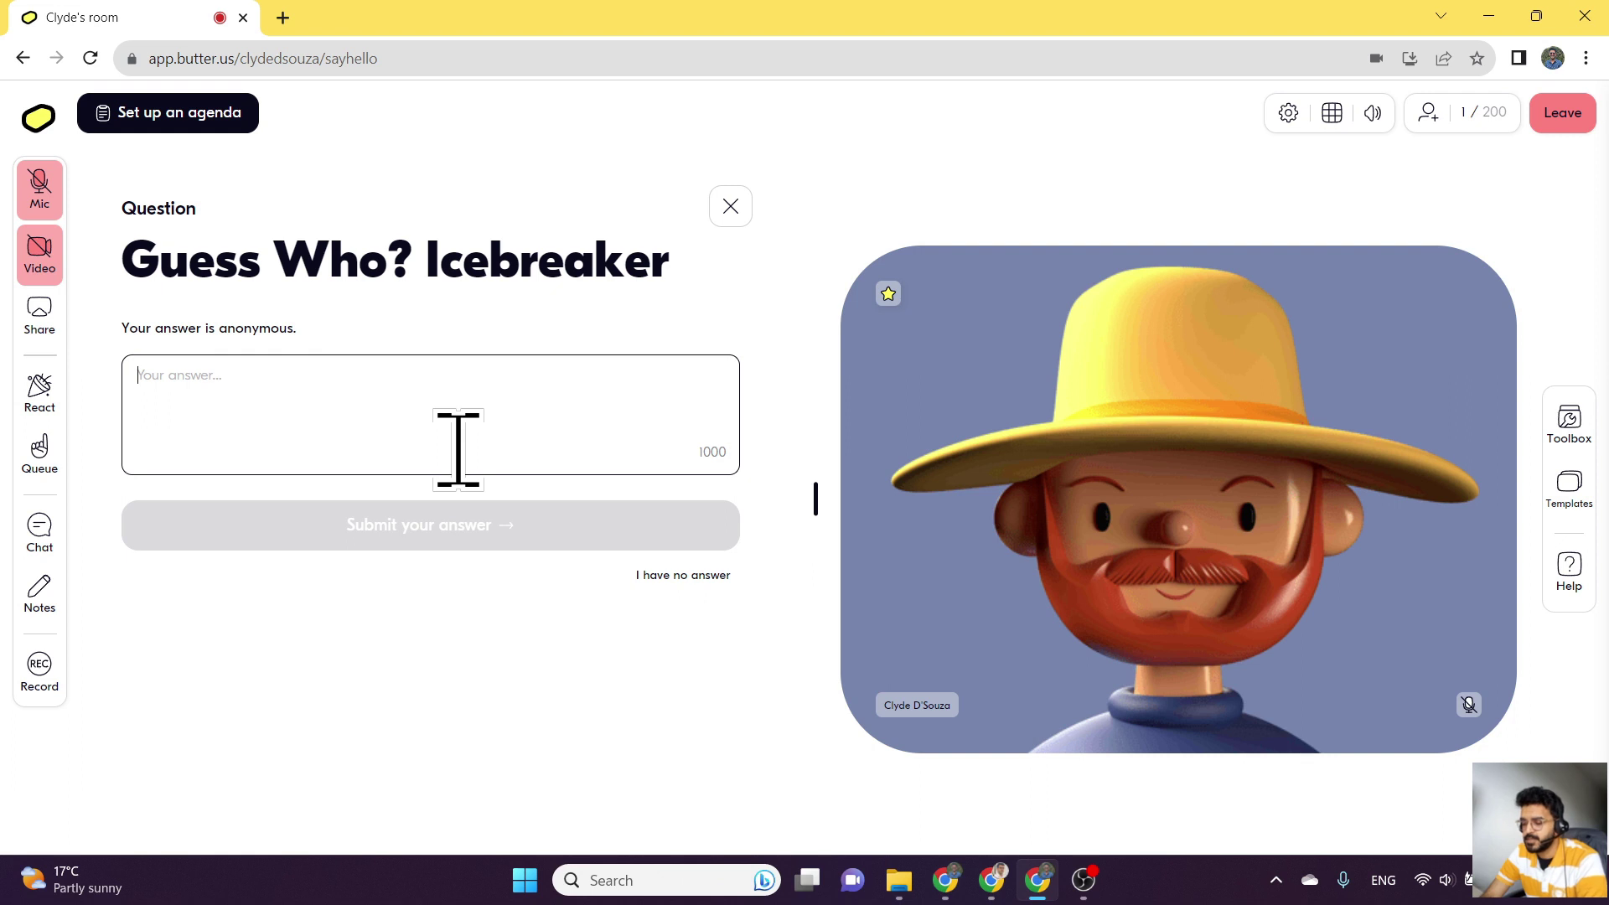
text(free text answer)
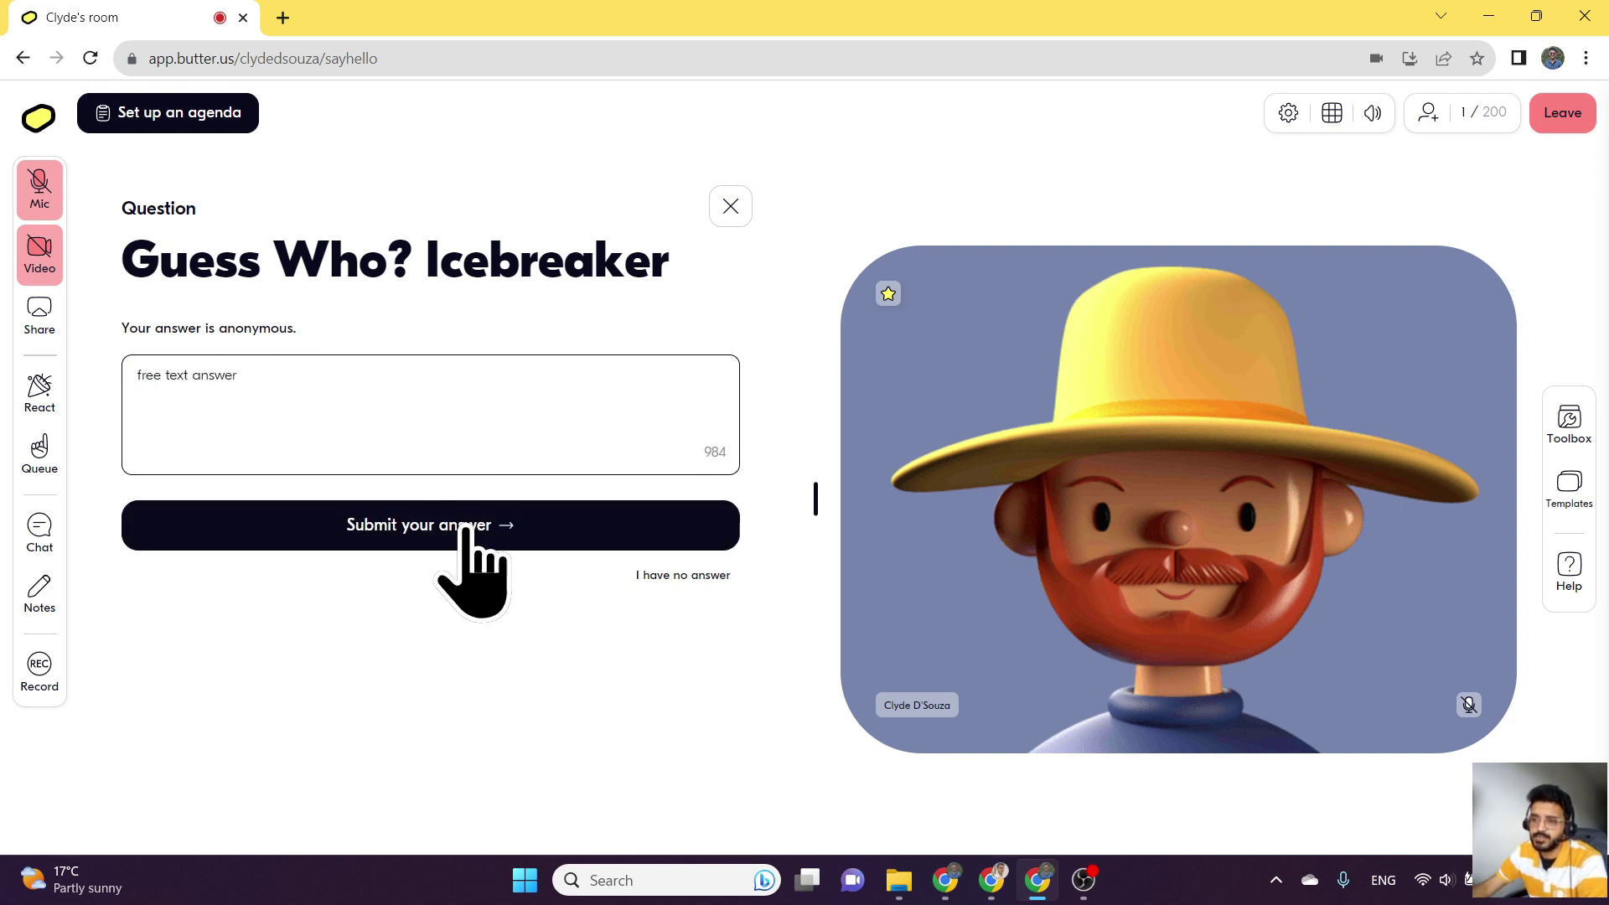
click(465, 536)
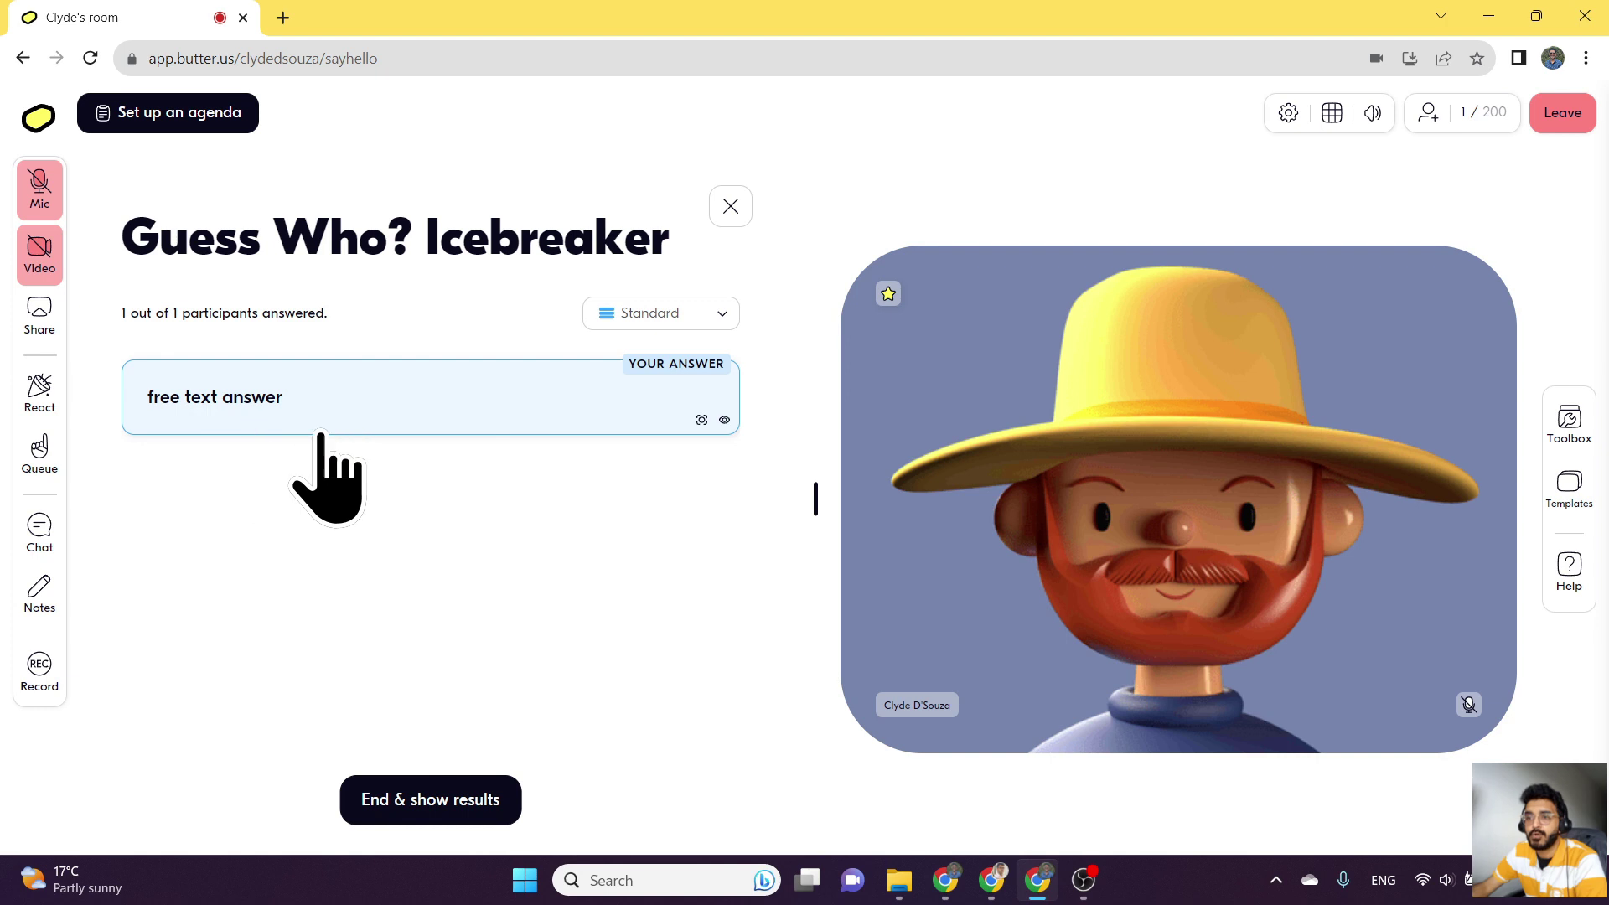
Display icebreaker results as a Word cloud that keeps filler words, then open the poll's options.
click(693, 317)
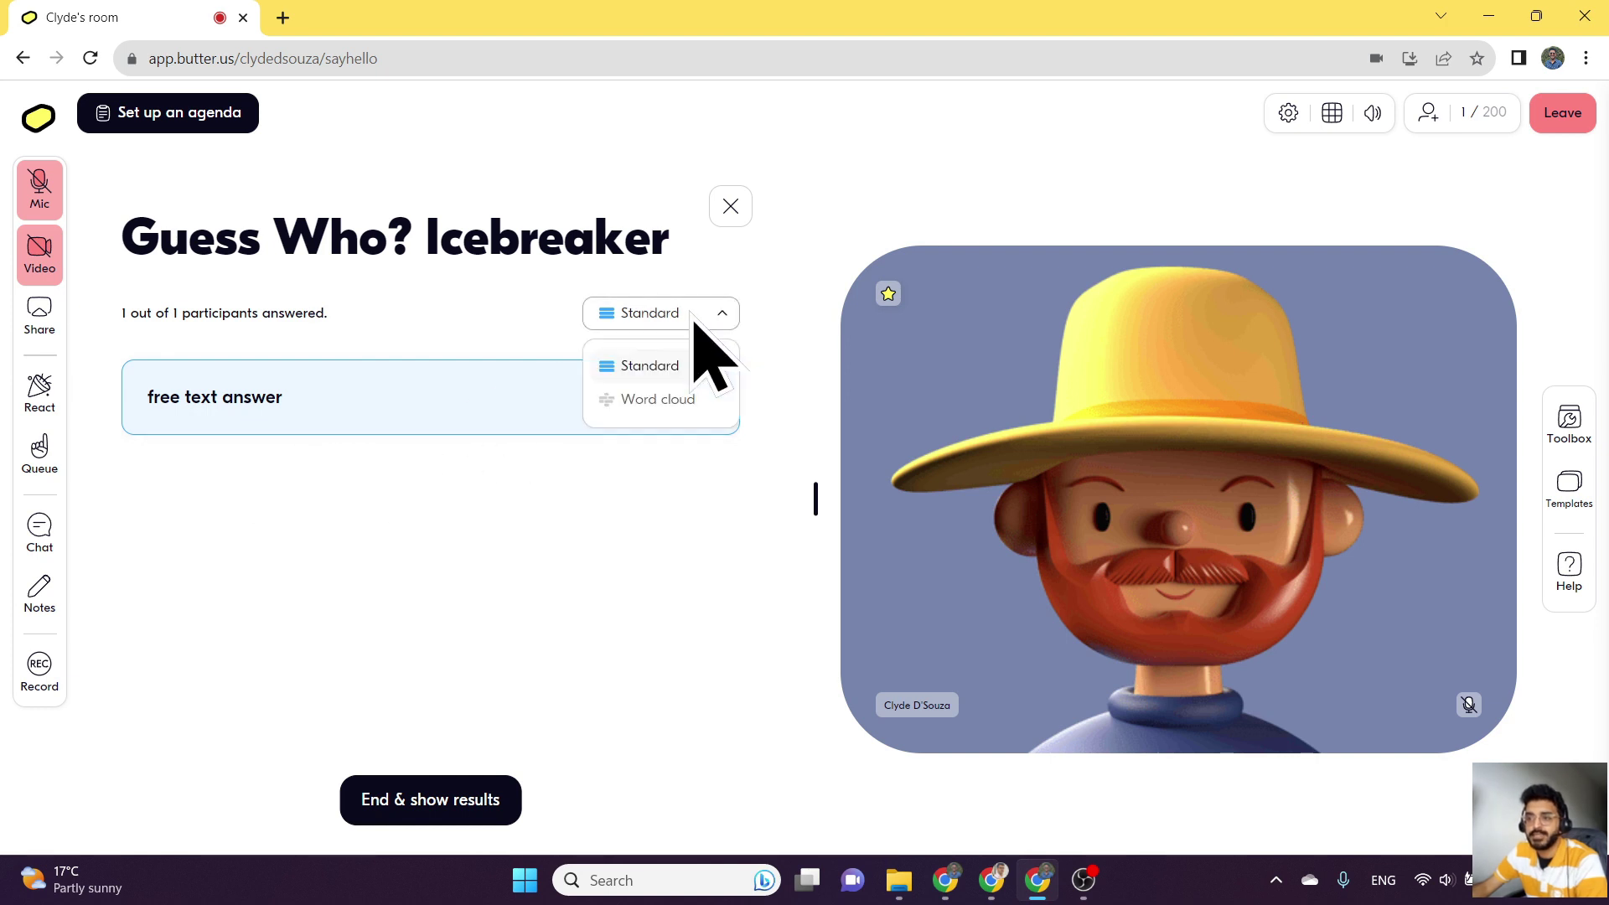
click(686, 403)
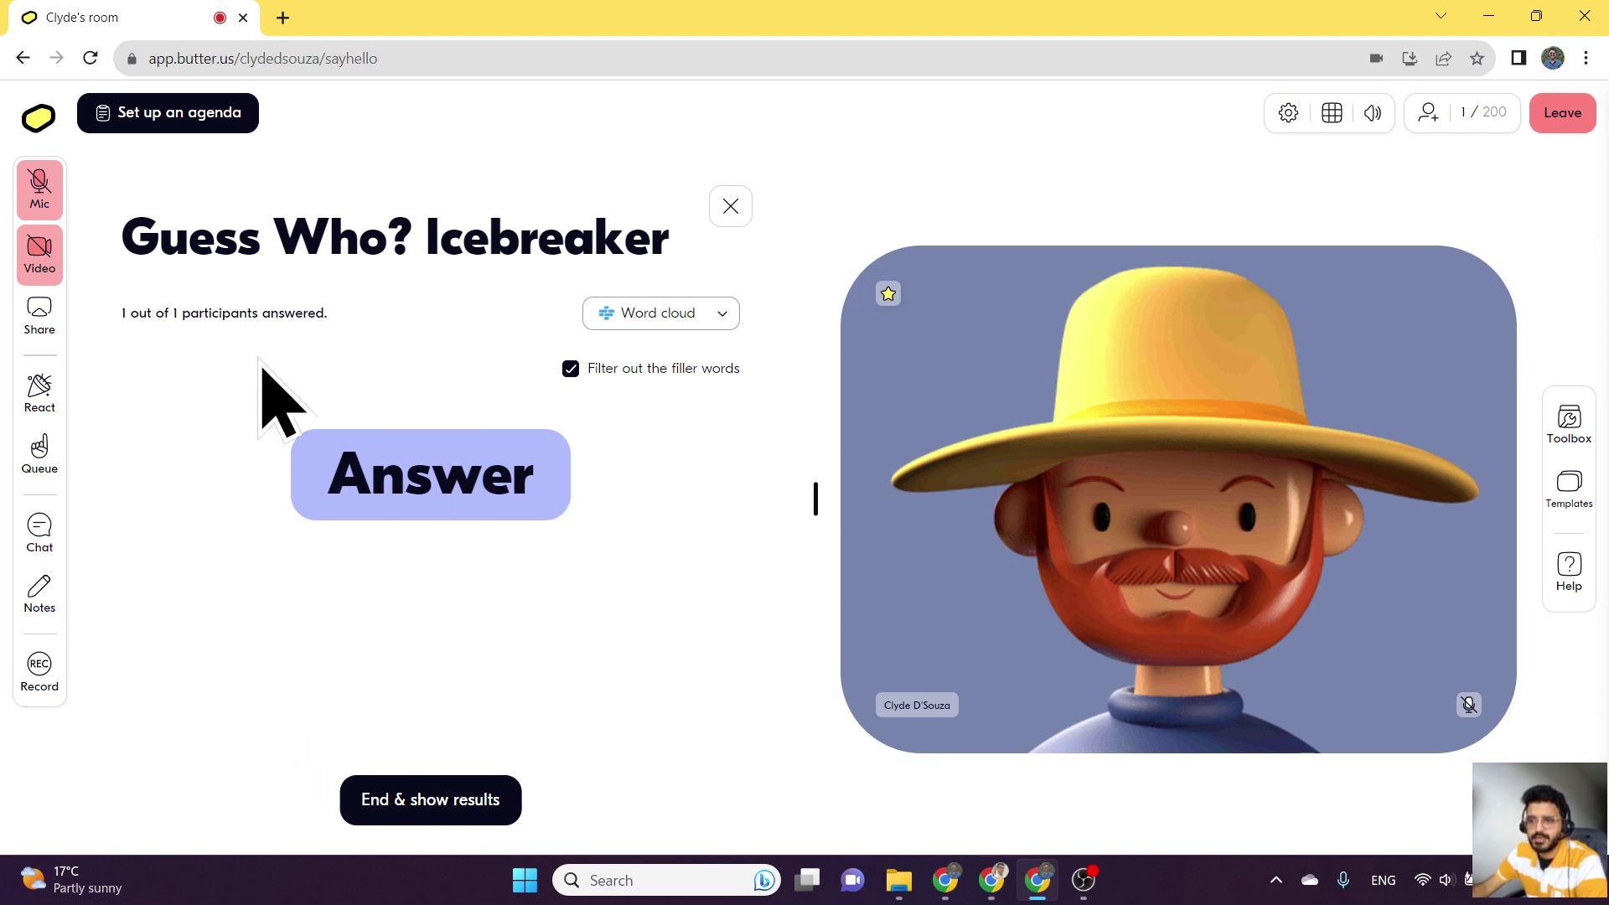
click(679, 377)
click(683, 377)
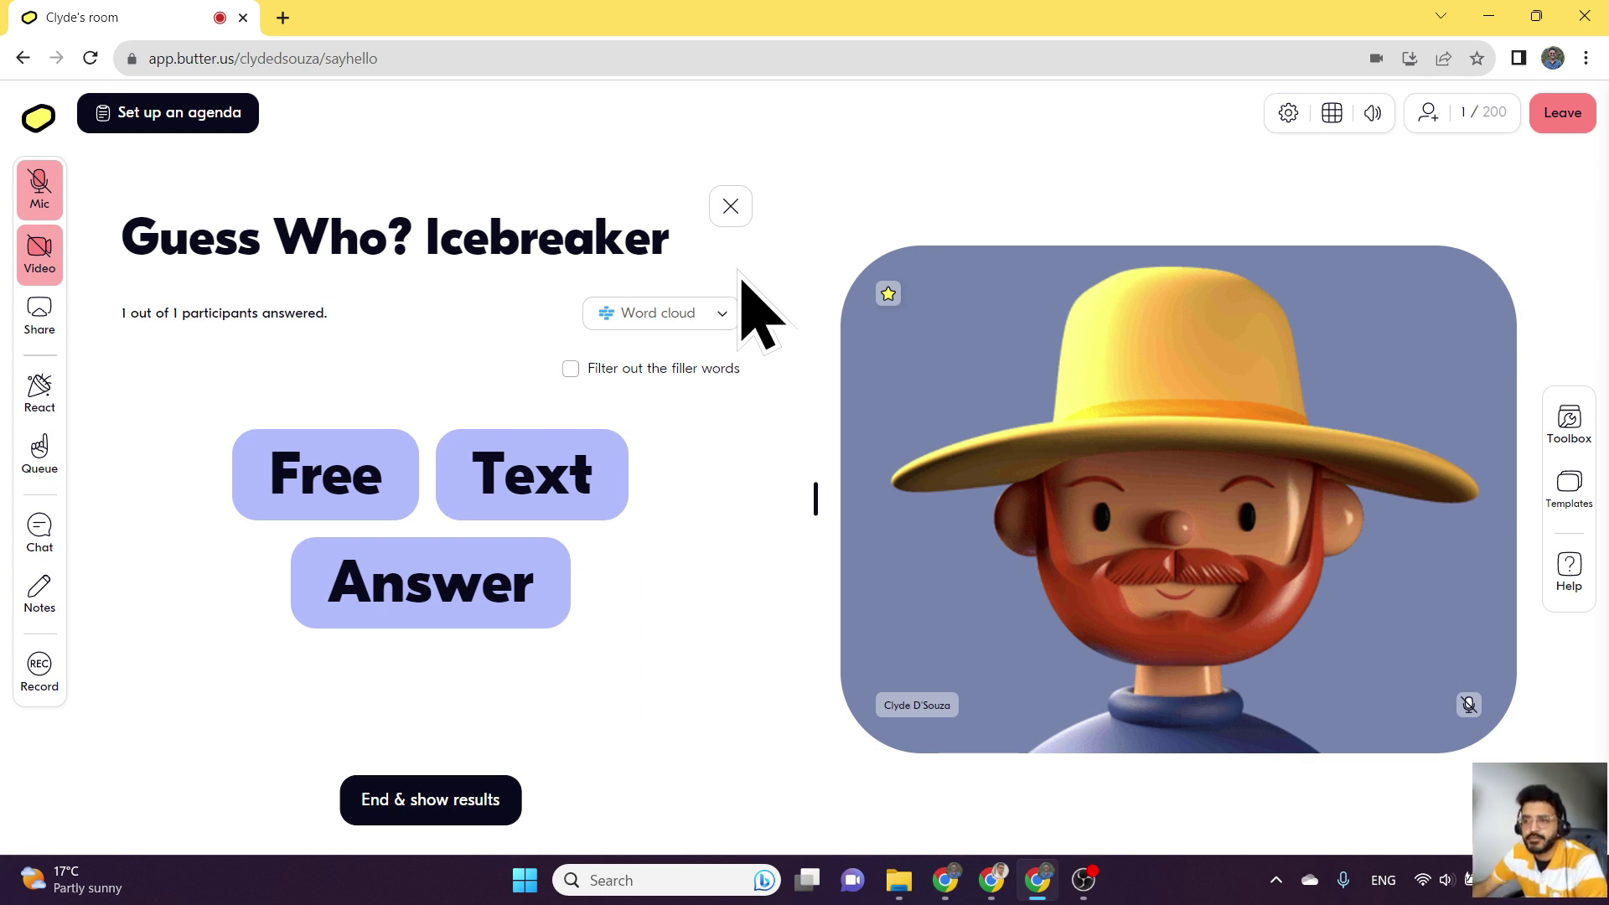
click(1484, 638)
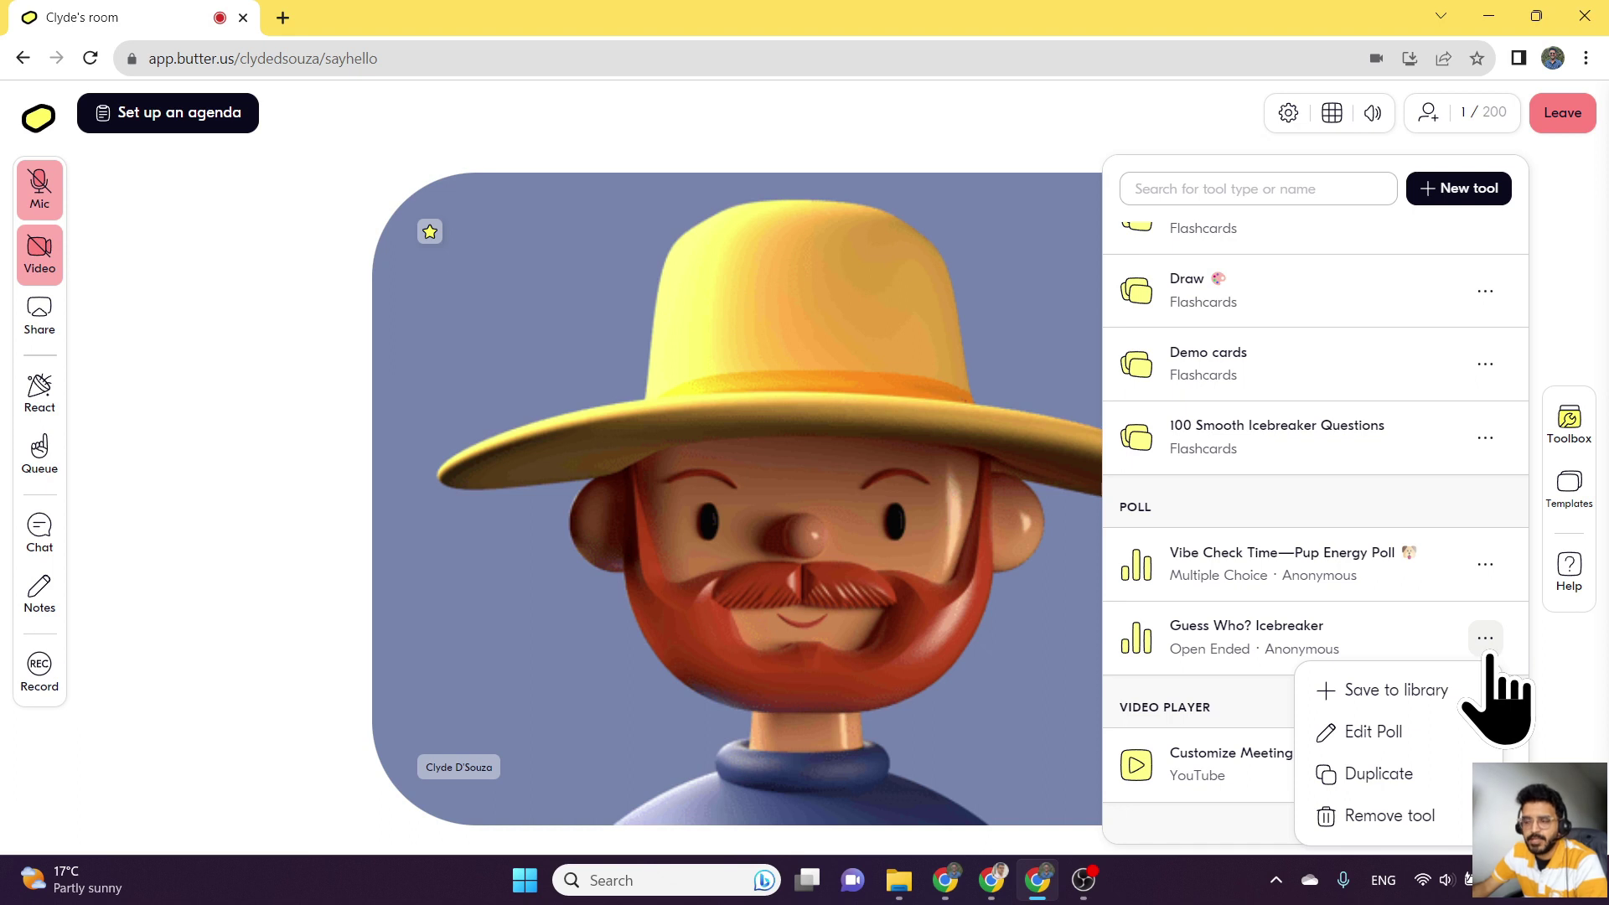
Edit the Guess Who? Icebreaker poll, switching its result layout to Word cloud and back to Standard.
click(1398, 739)
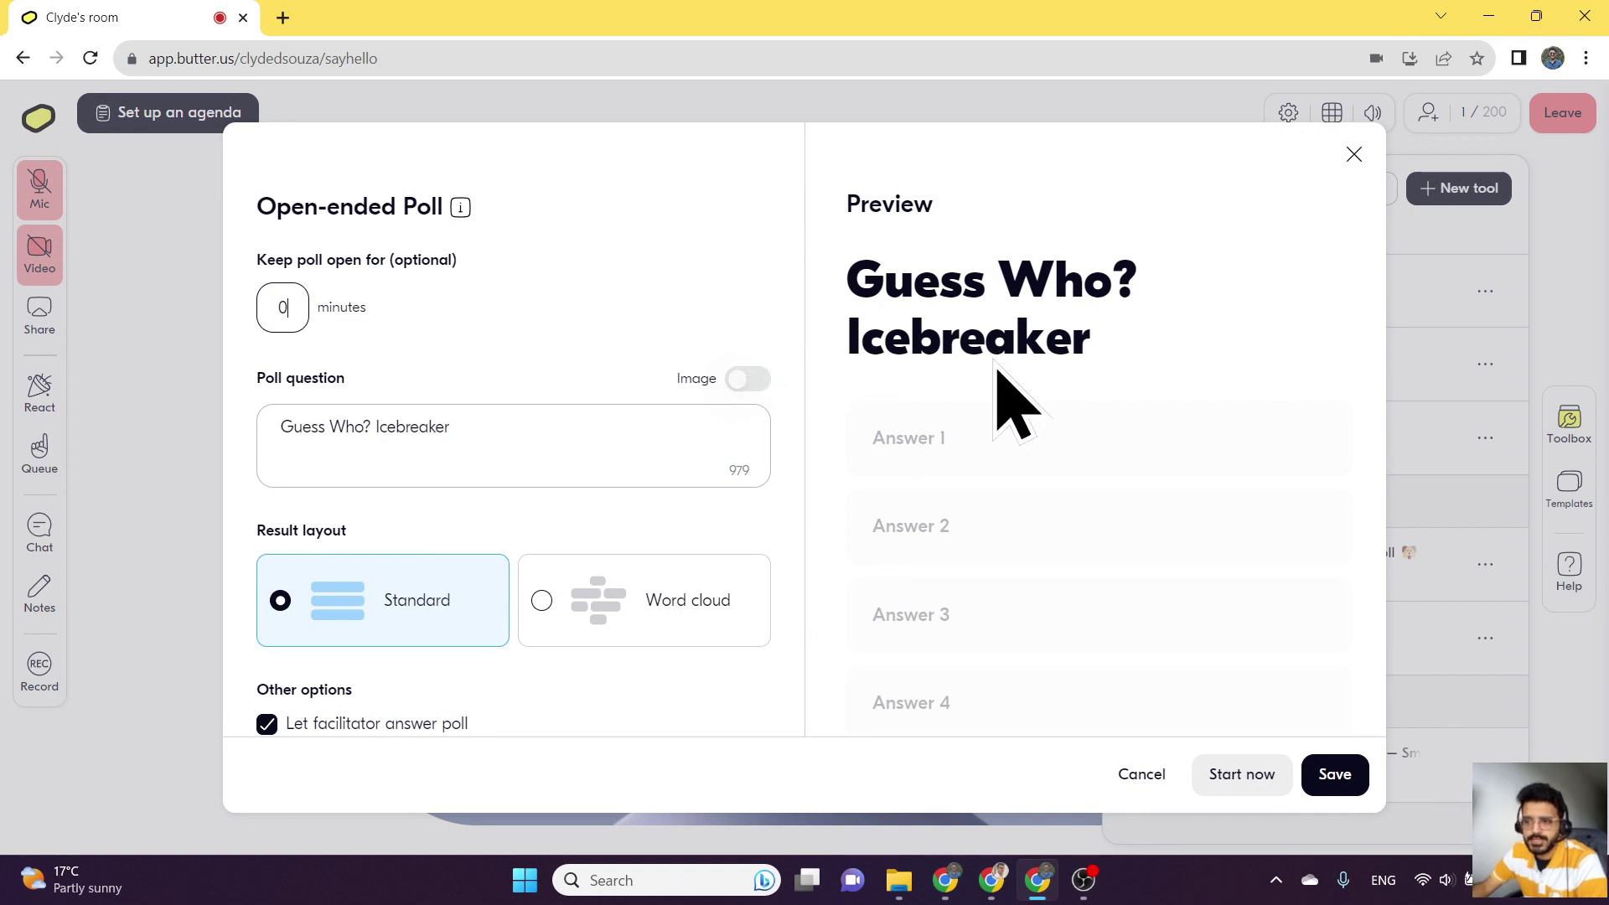
scroll(1005, 335, down, 3)
scroll(995, 227, up, 3)
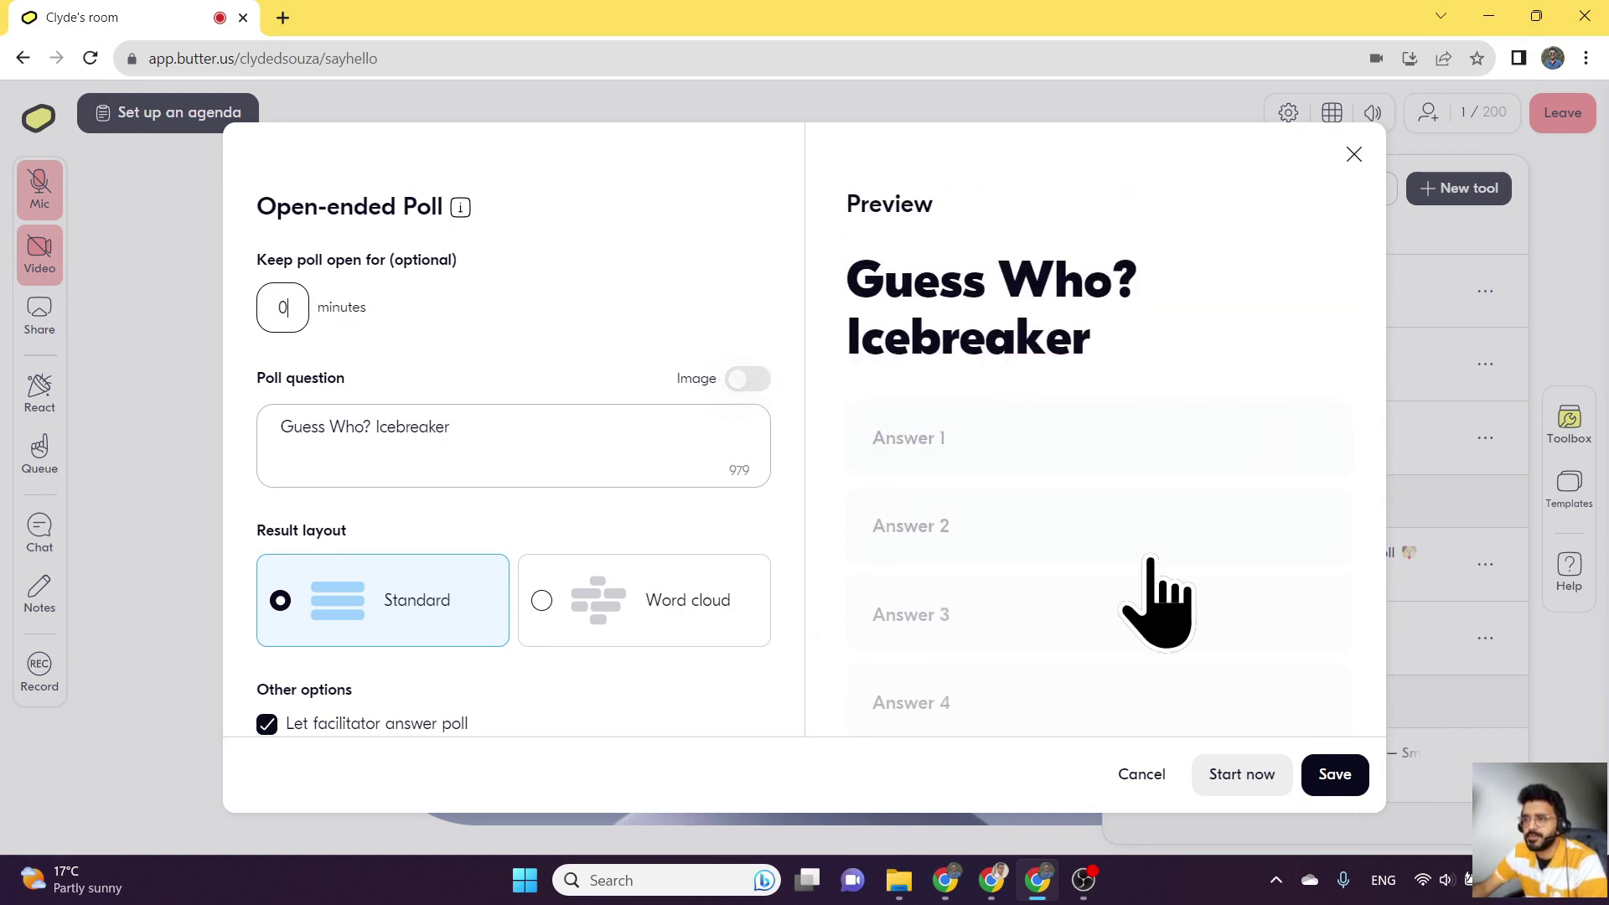
click(618, 467)
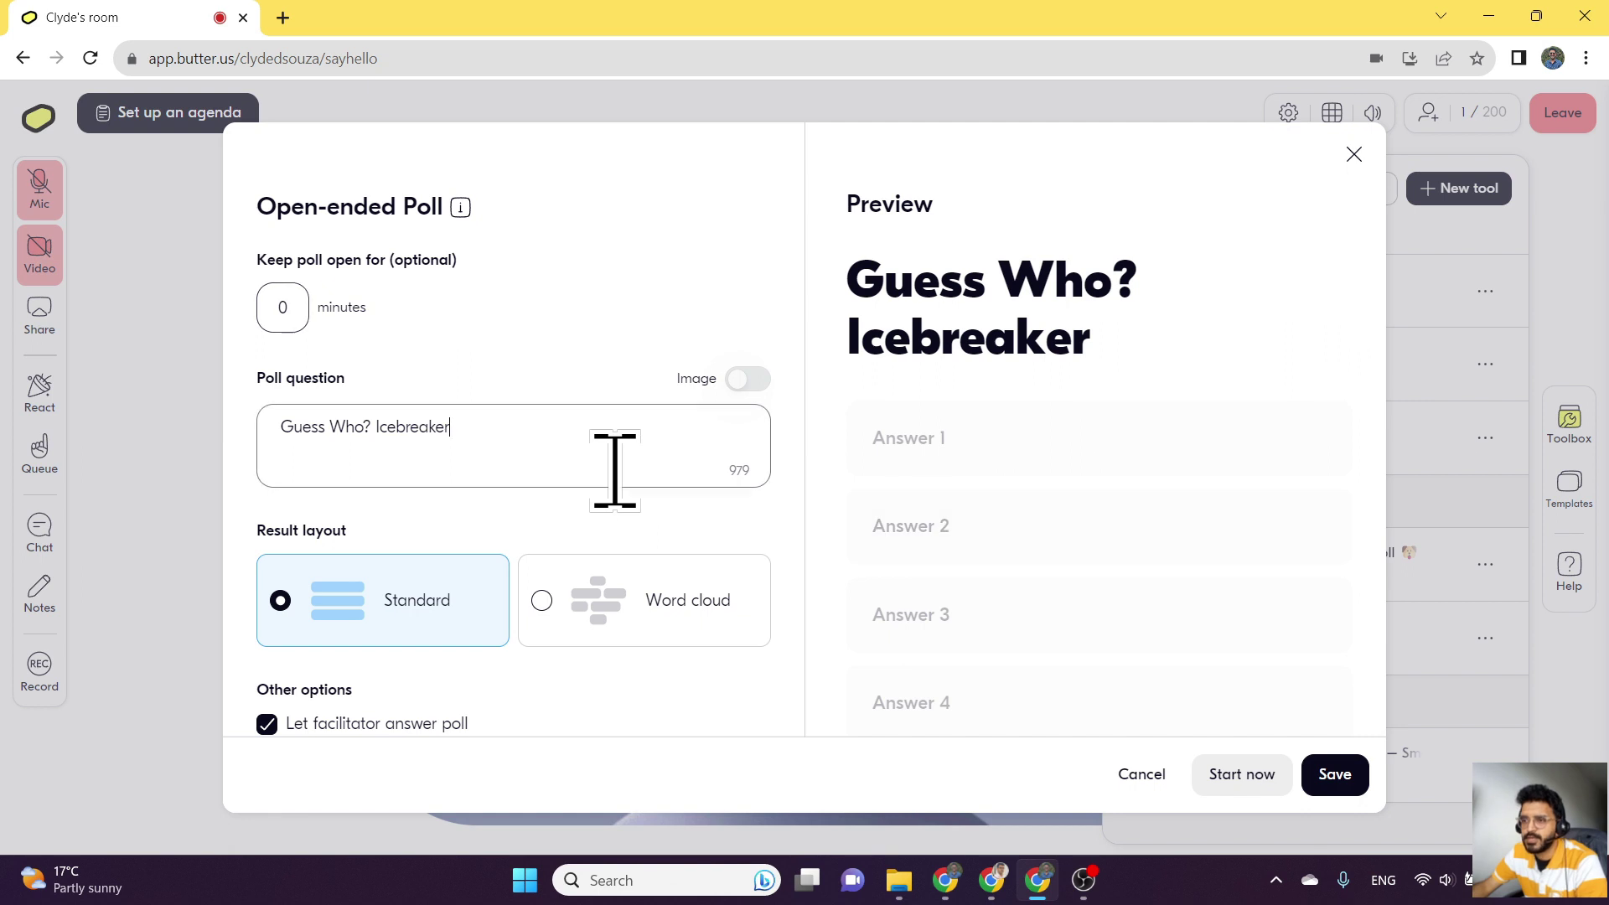
drag(514, 445, 327, 426)
scroll(599, 545, down, 1)
click(696, 502)
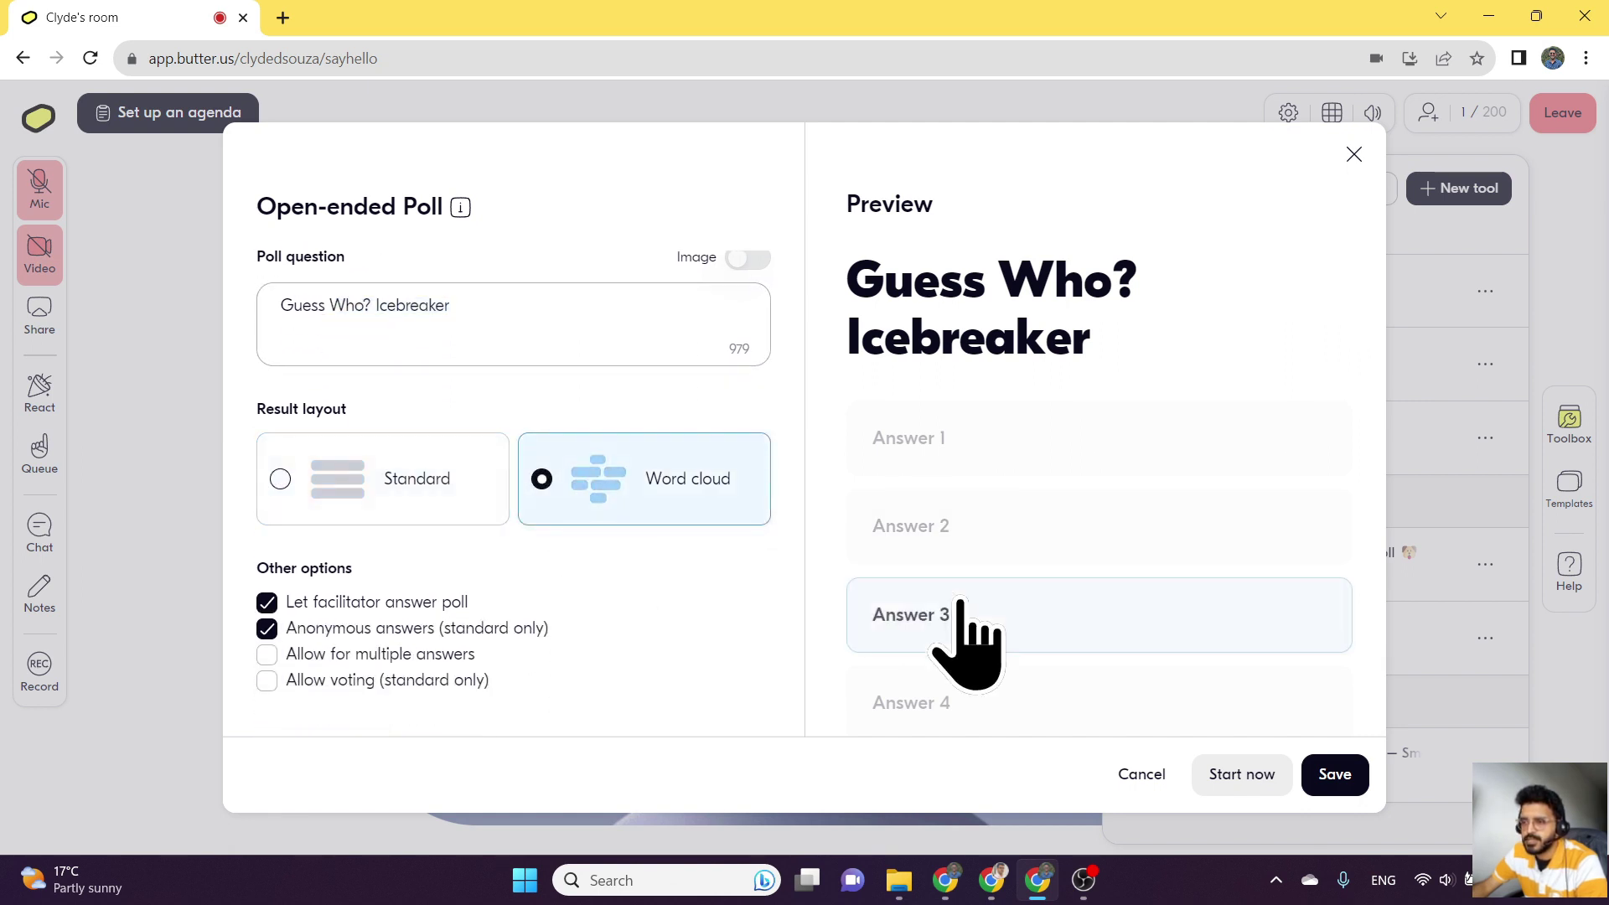
scroll(1076, 586, down, 1)
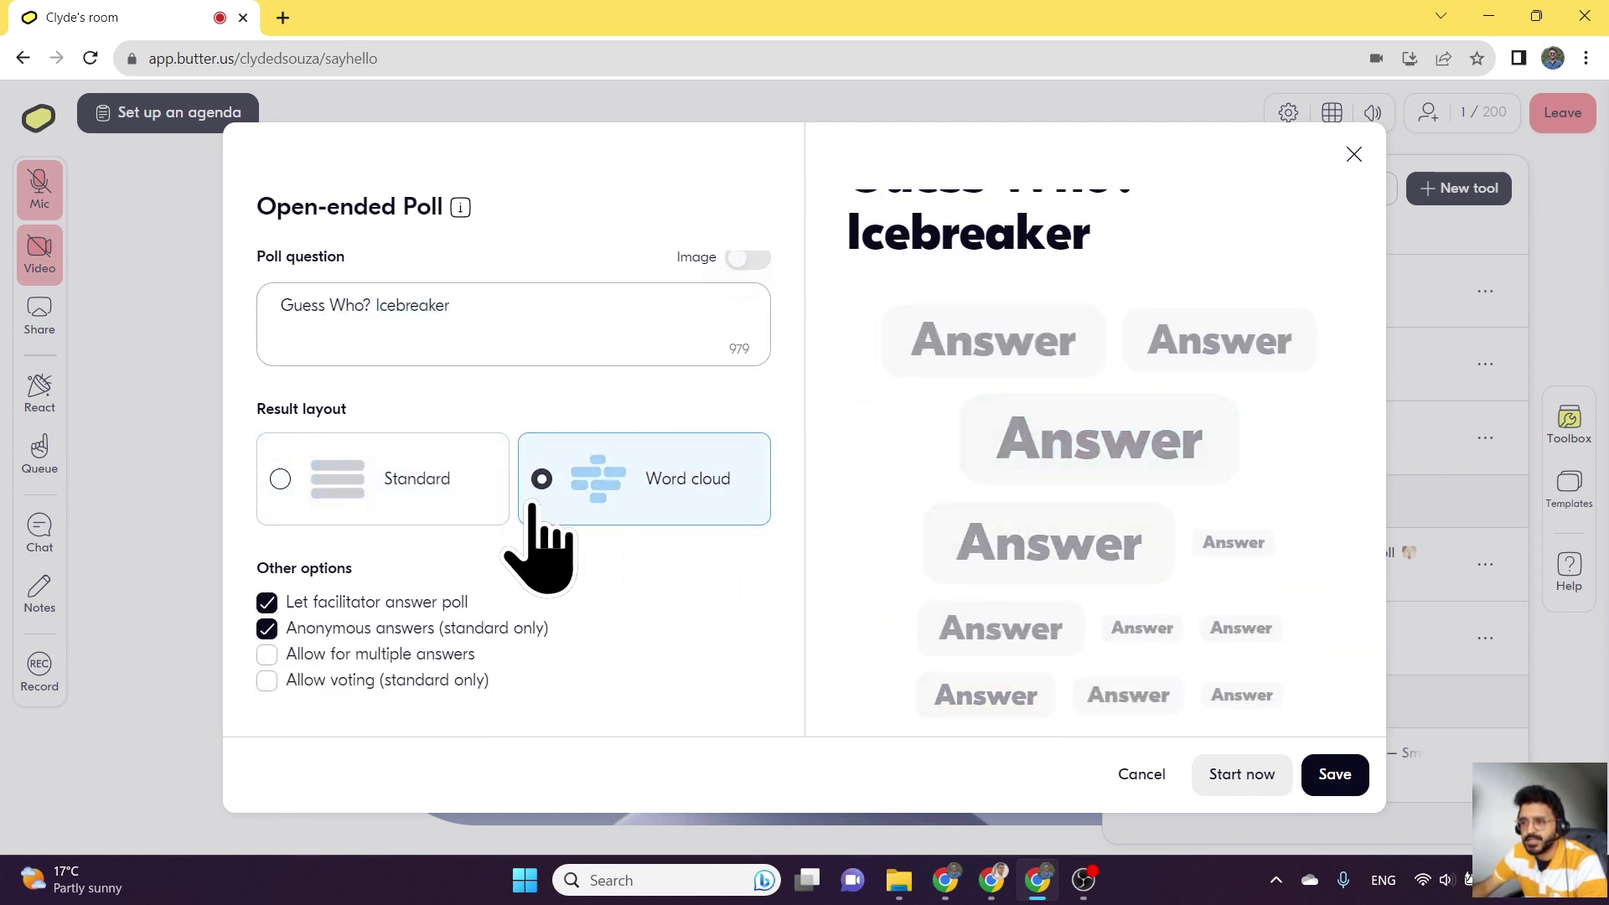
click(507, 507)
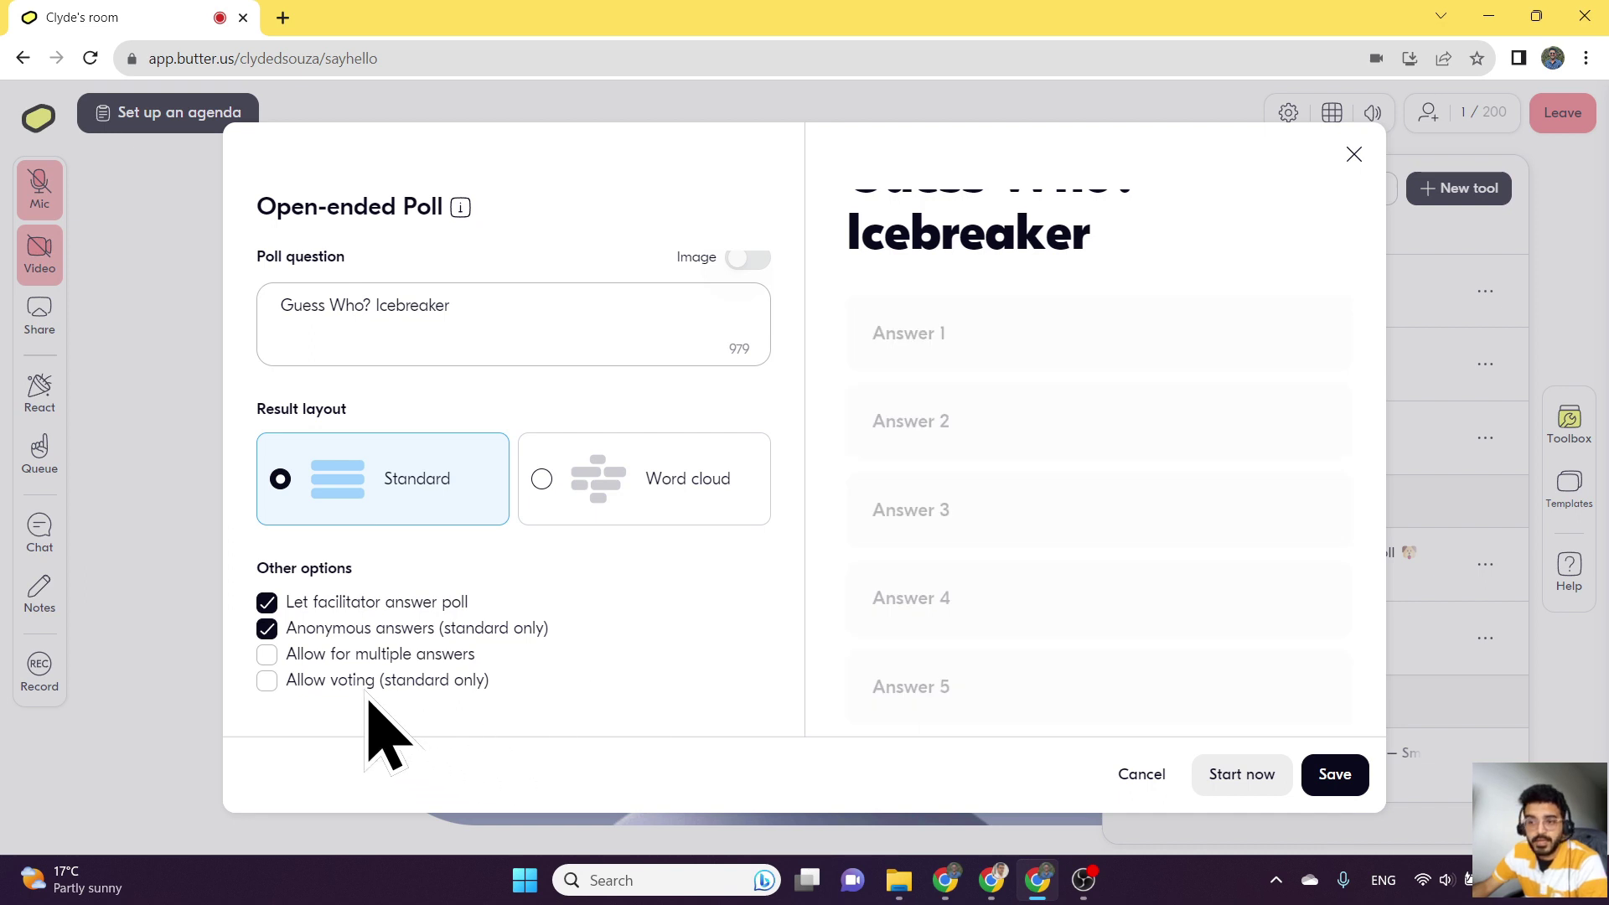
Turn Allow voting and Allow for multiple answers on, then back off.
click(394, 681)
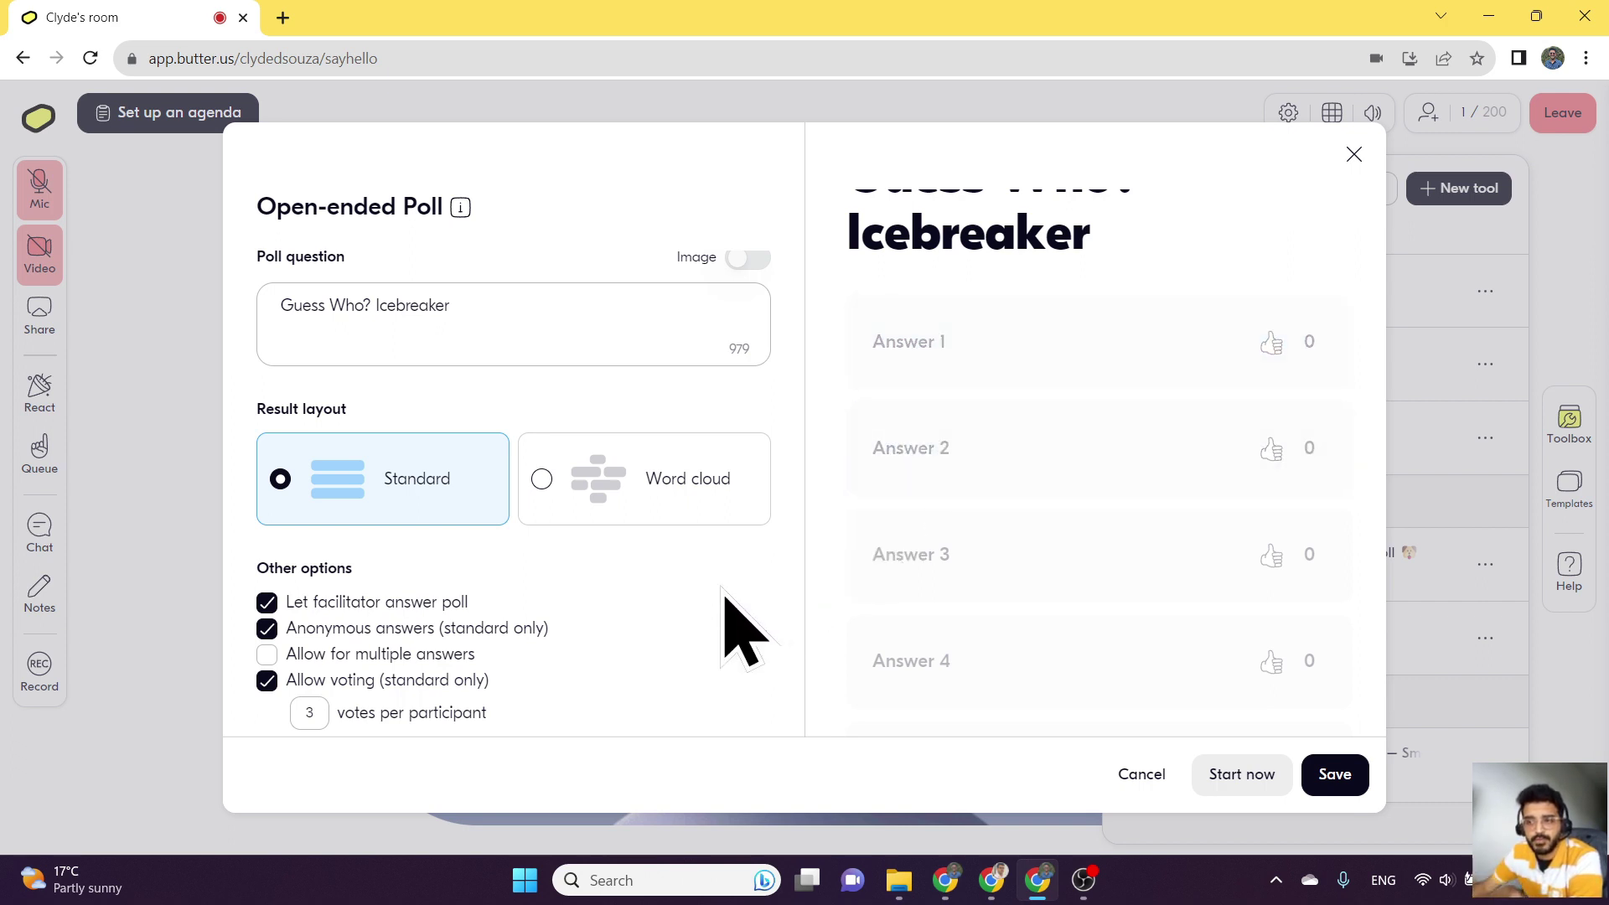
click(395, 681)
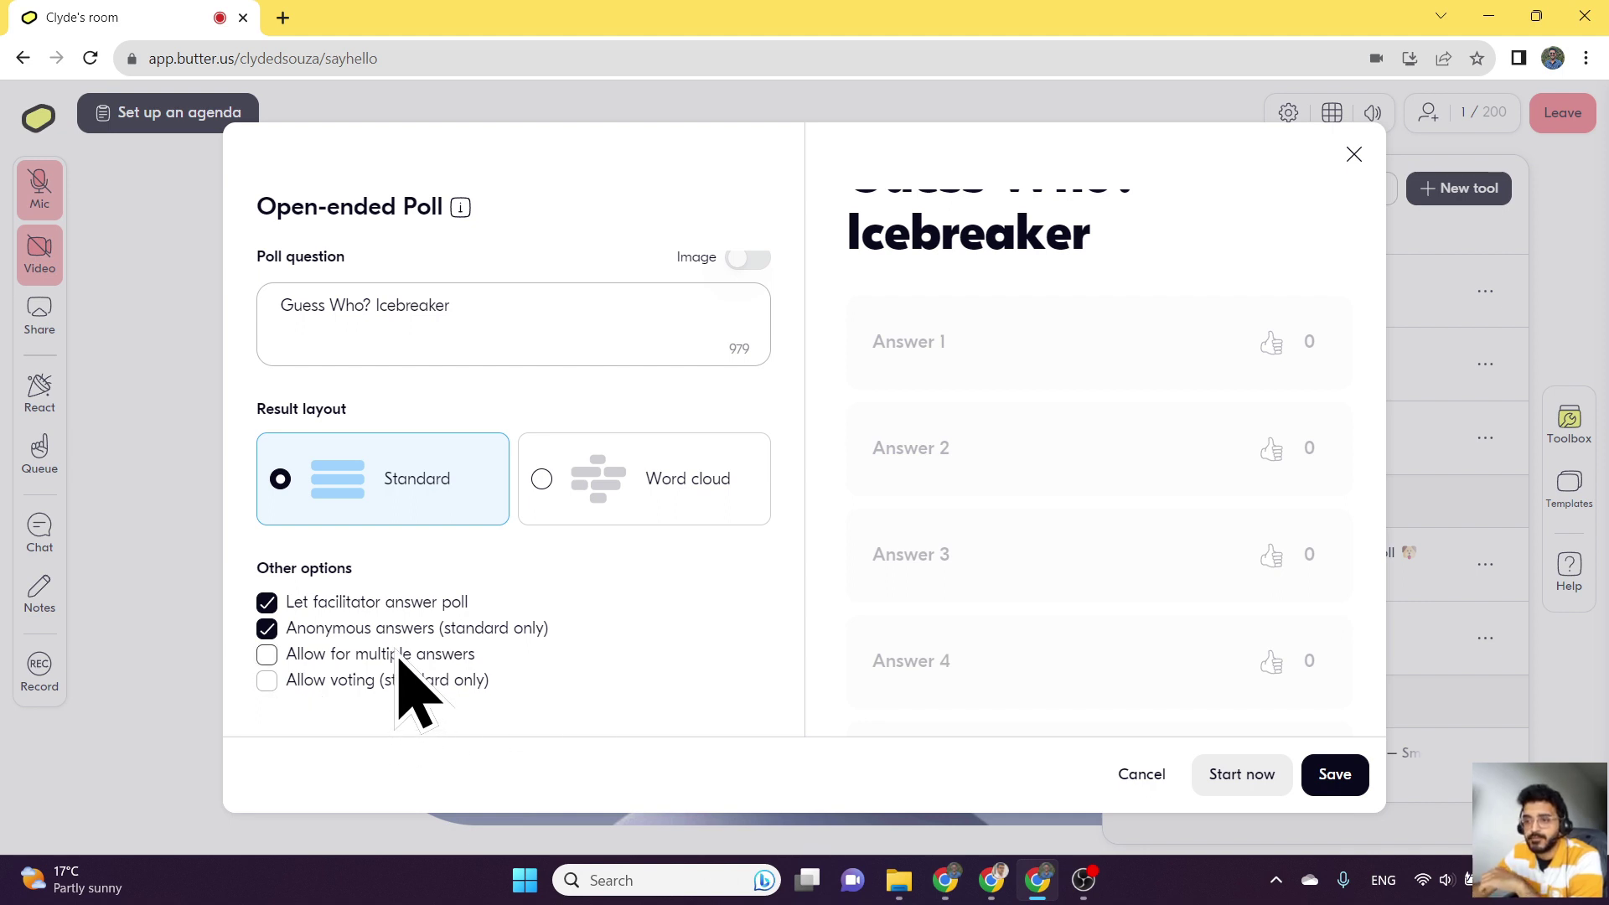
click(399, 655)
click(453, 660)
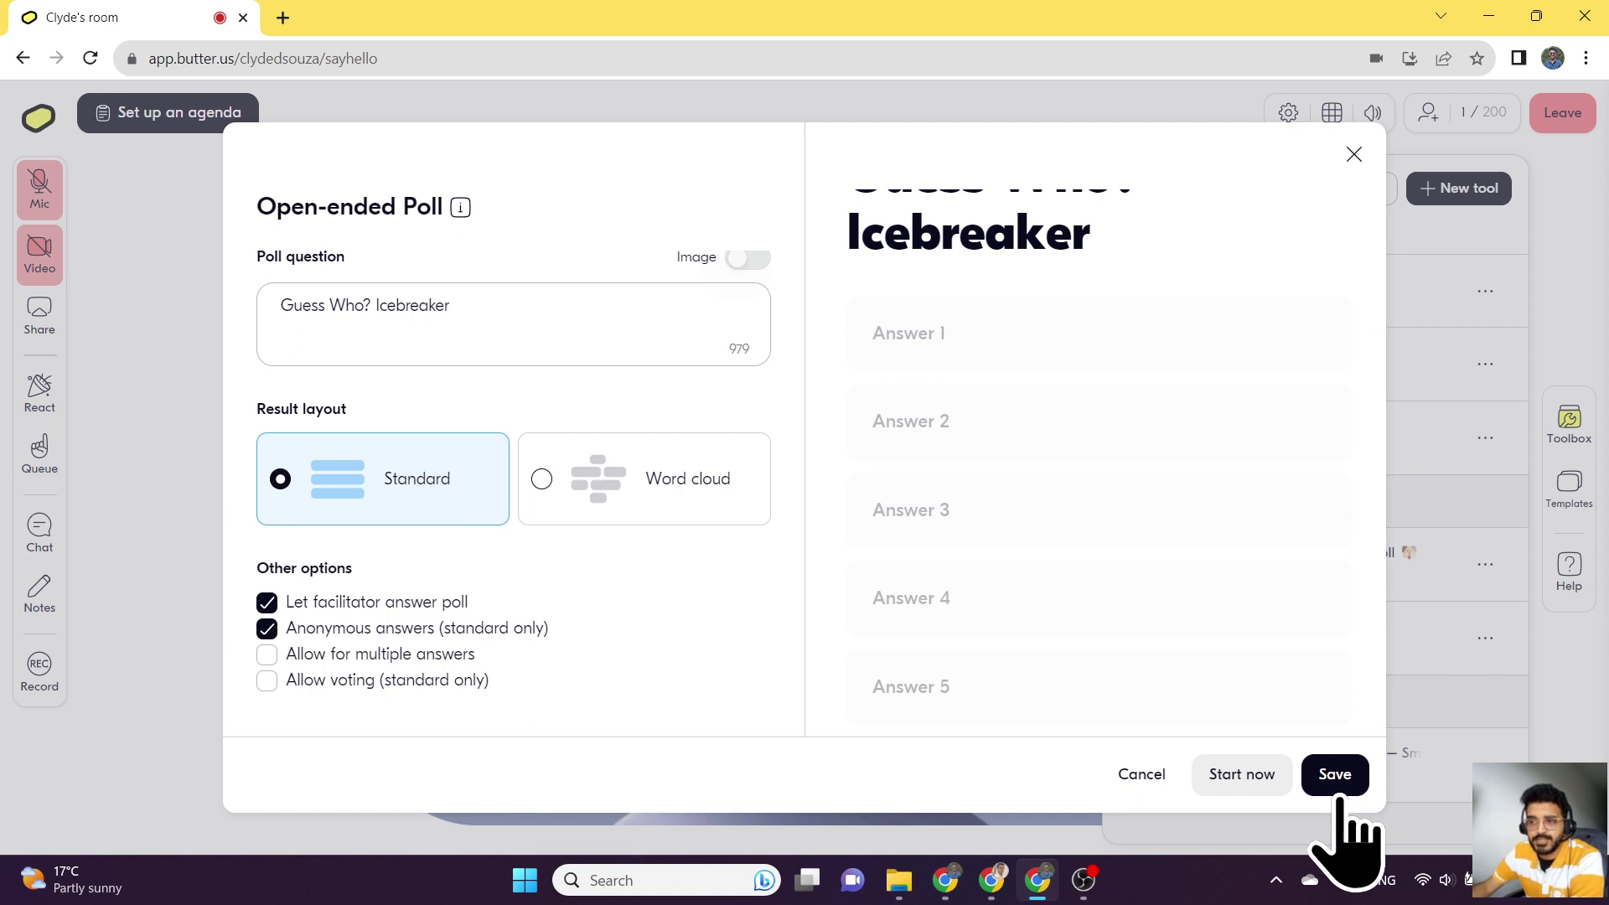
Close the icebreaker poll editor, confirming that unsaved changes are discarded.
click(1354, 155)
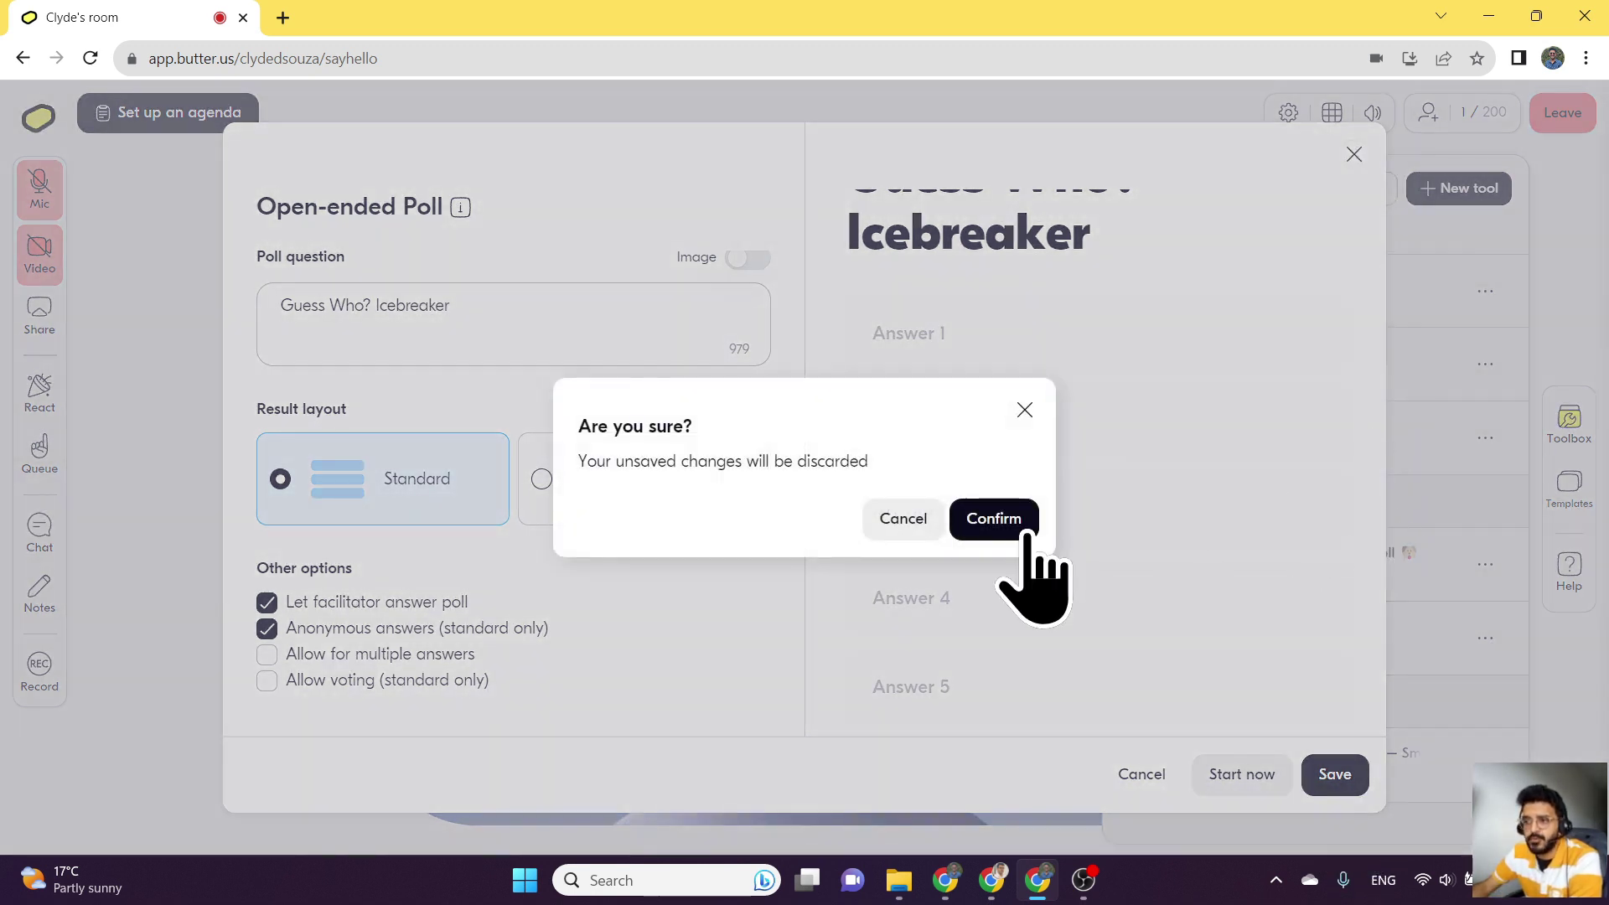
click(1017, 530)
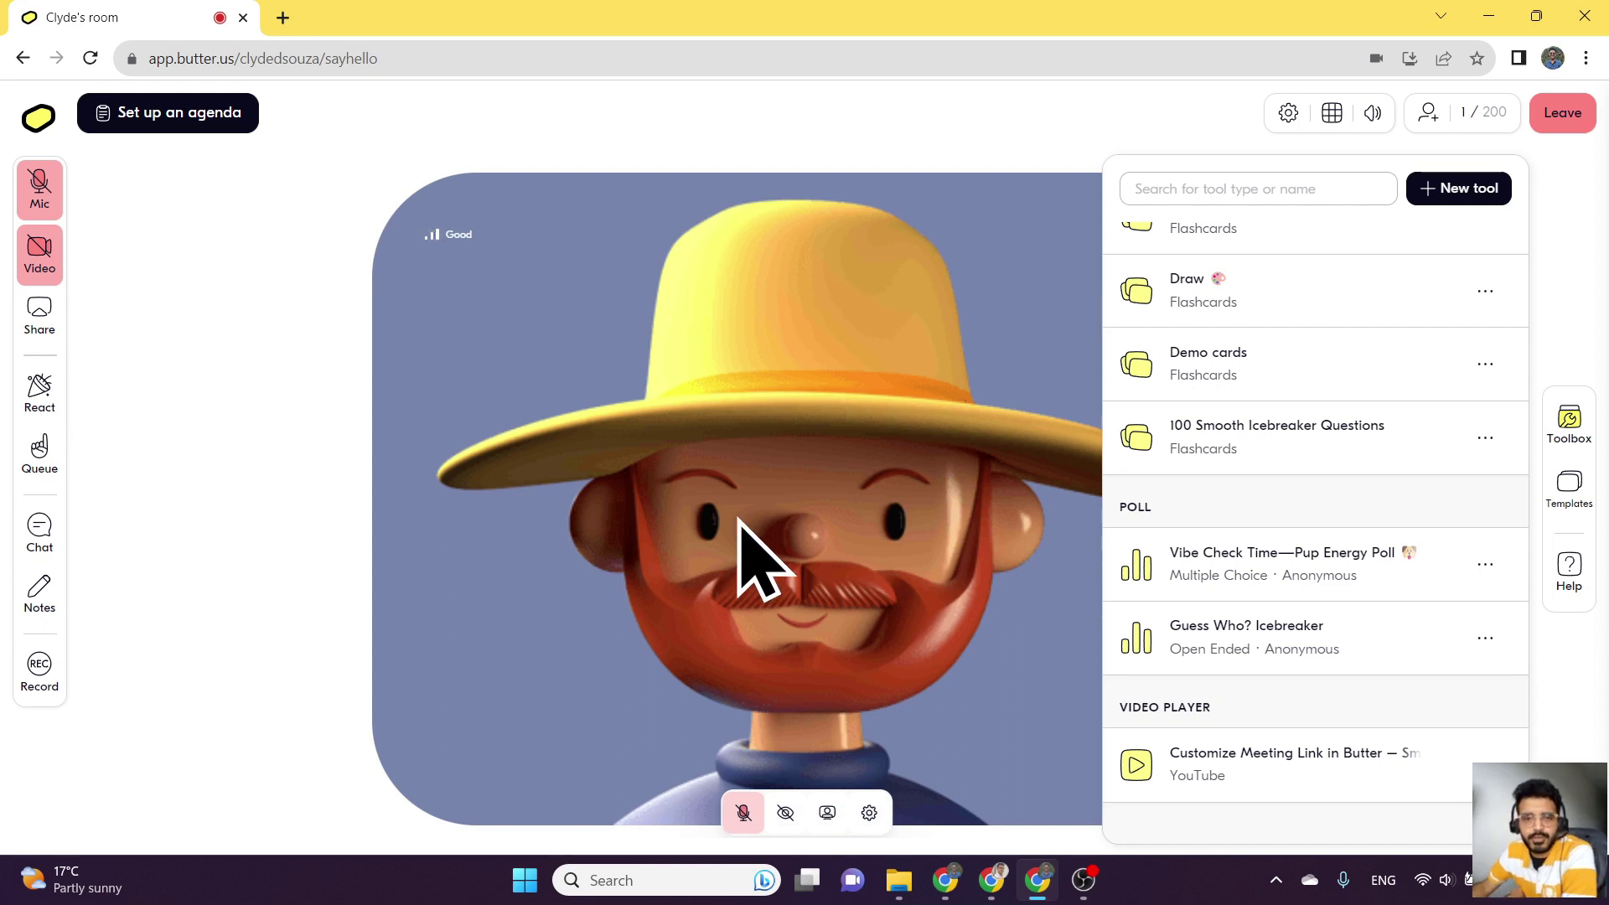